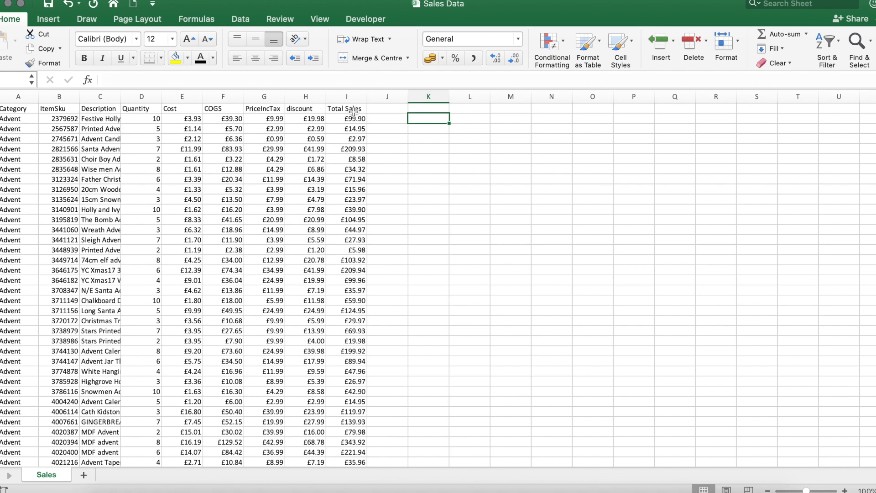
drag(24, 97, 356, 96)
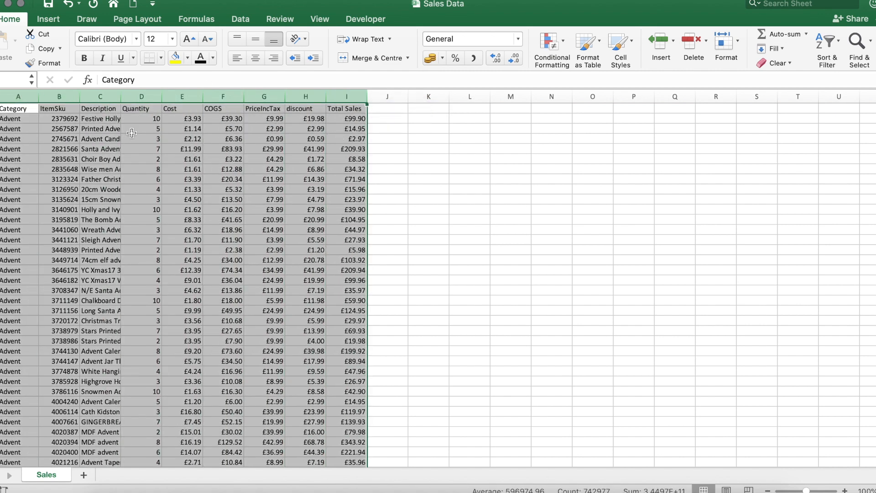
click(344, 92)
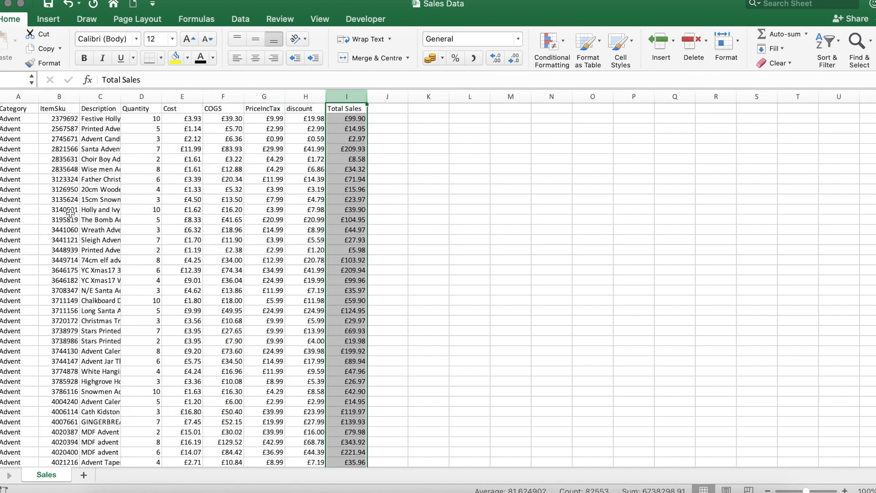
click(18, 96)
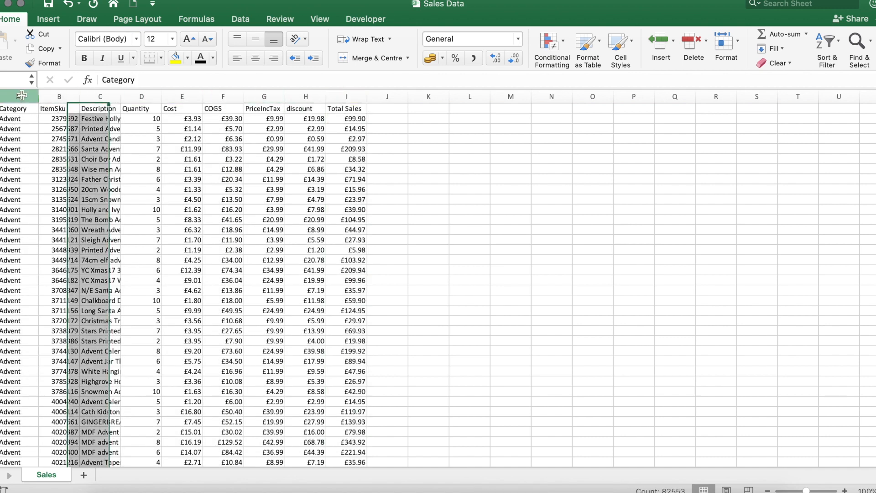
- Create a pivot table from column A at cell K2 of the existing worksheet, with Category as its row field
click(435, 120)
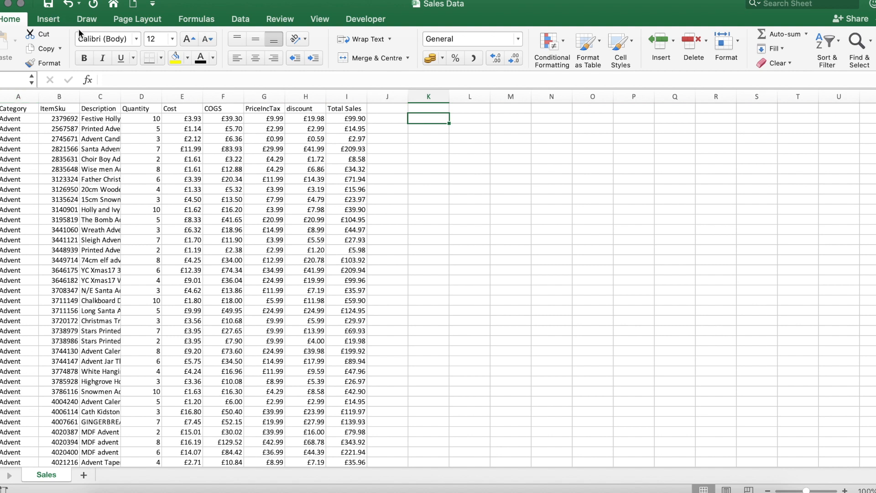
click(54, 20)
click(5, 43)
click(20, 95)
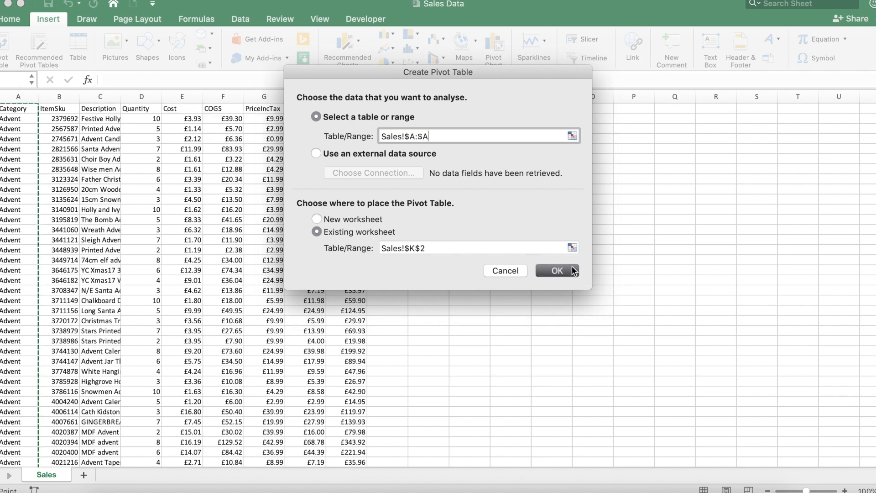
key(Return)
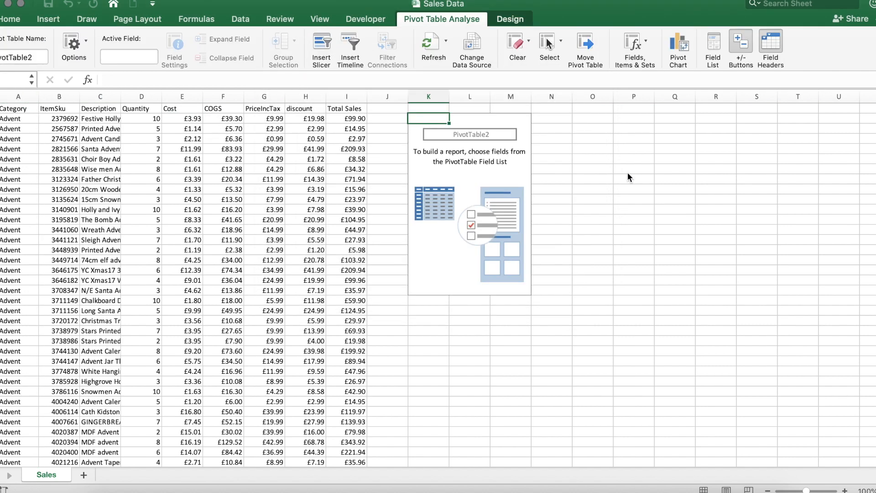
drag(737, 151, 741, 395)
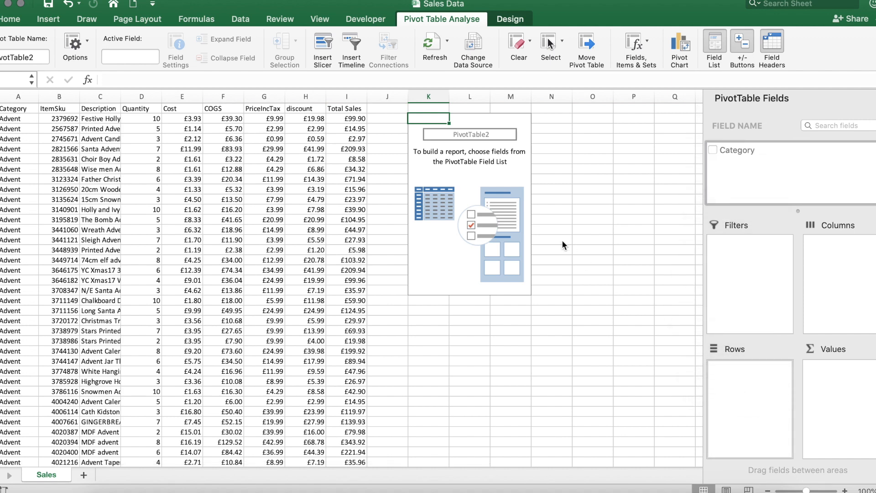
- Copy the pivot table's category names from Advent to Xmas unalloc sales history and paste them as values starting in L3
click(428, 130)
drag(427, 147, 432, 433)
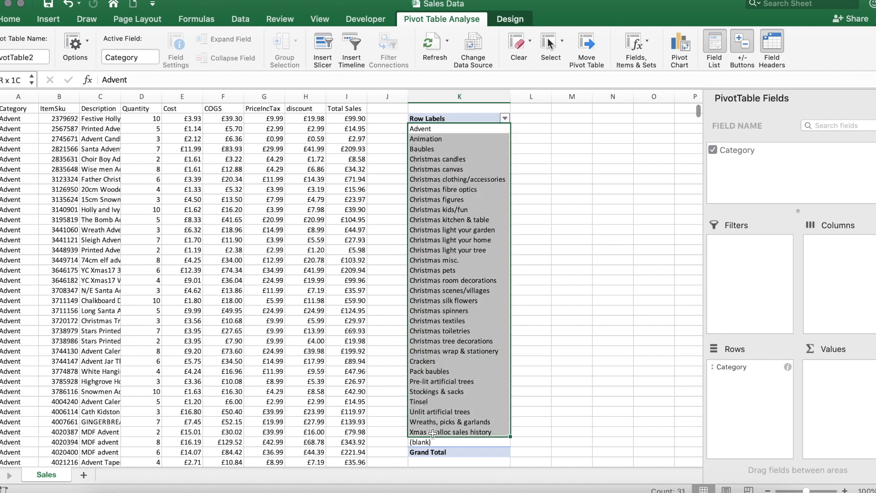
key(super+c)
click(536, 133)
right_click(536, 132)
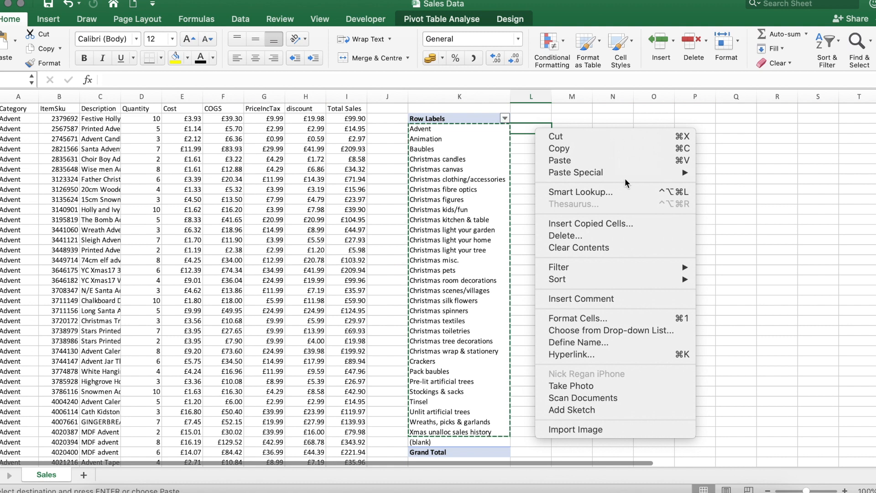
mouse_move(661, 174)
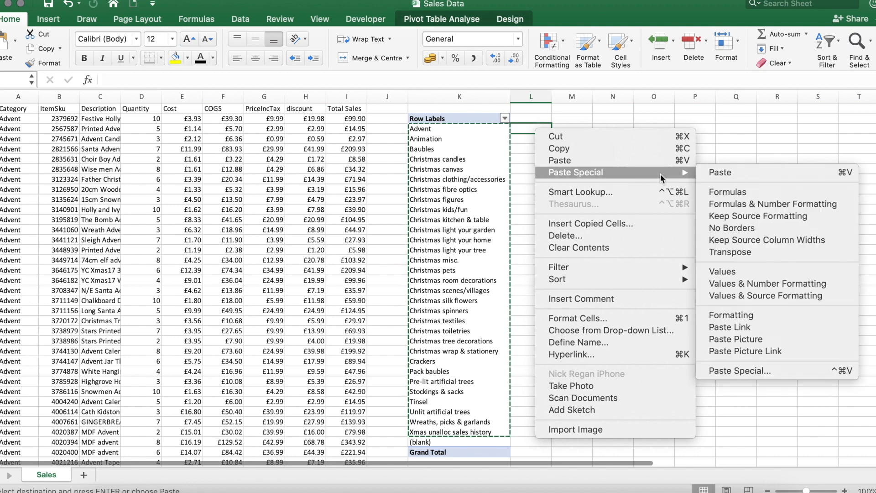
click(719, 267)
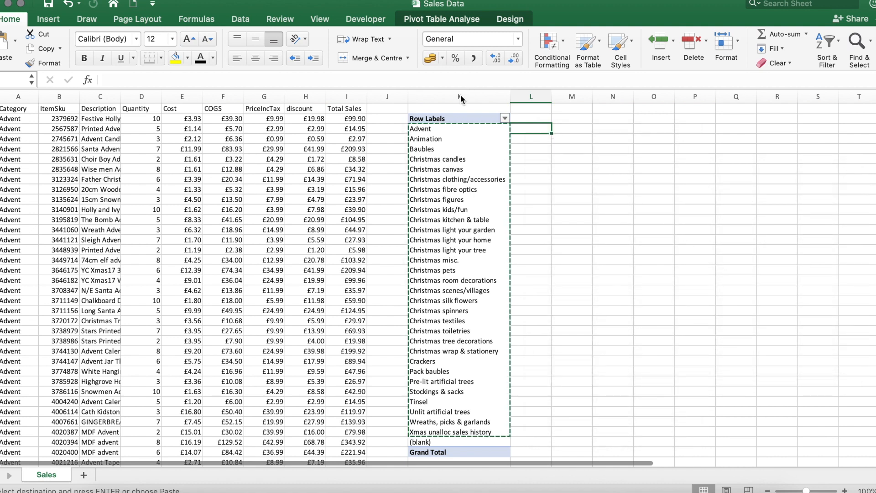
- Delete the pivot table's column K and autofit the column that holds the pasted category names
click(443, 94)
right_click(443, 94)
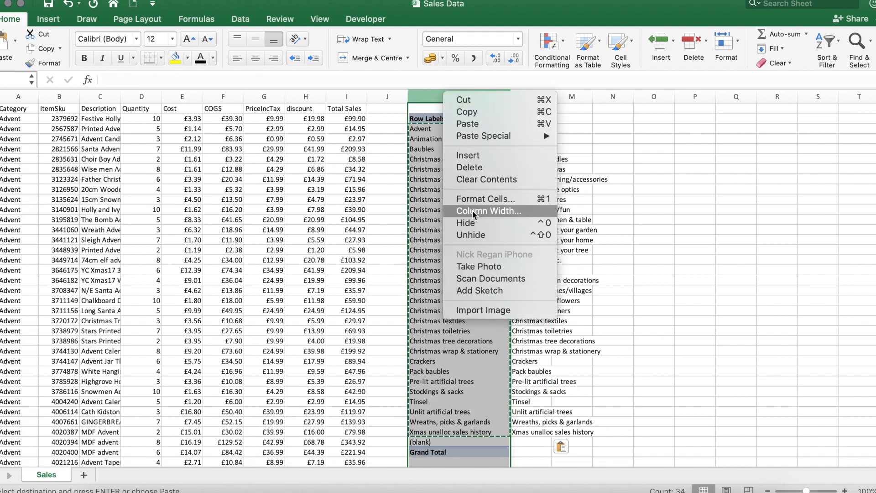
click(483, 169)
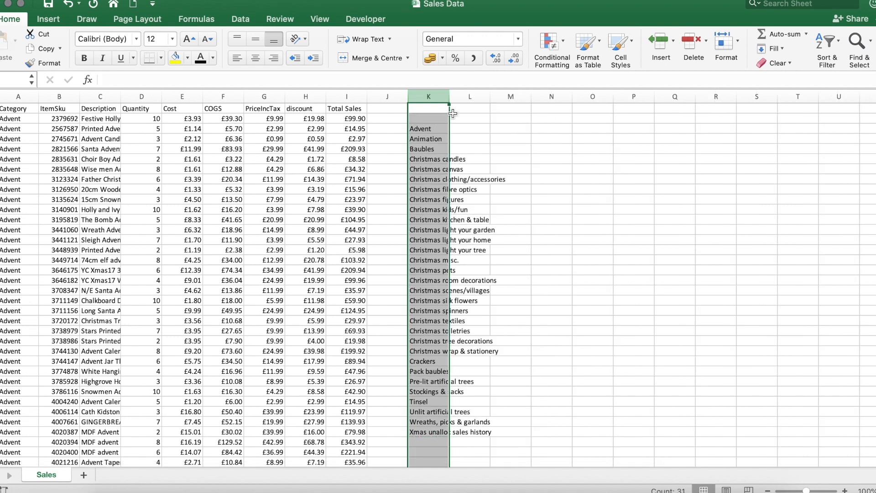
click(456, 128)
double_click(449, 97)
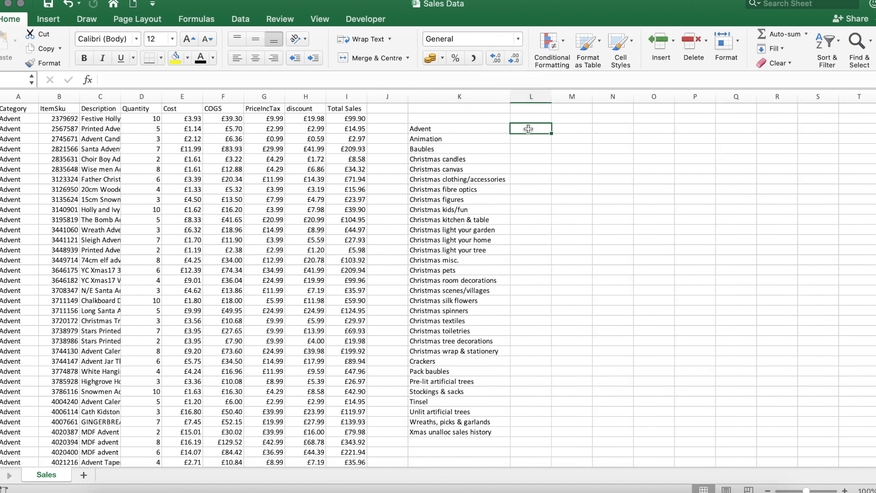
- Enter the heading "Sum of Total Sales" beside the category list and move it up to cell L2
text(Sum)
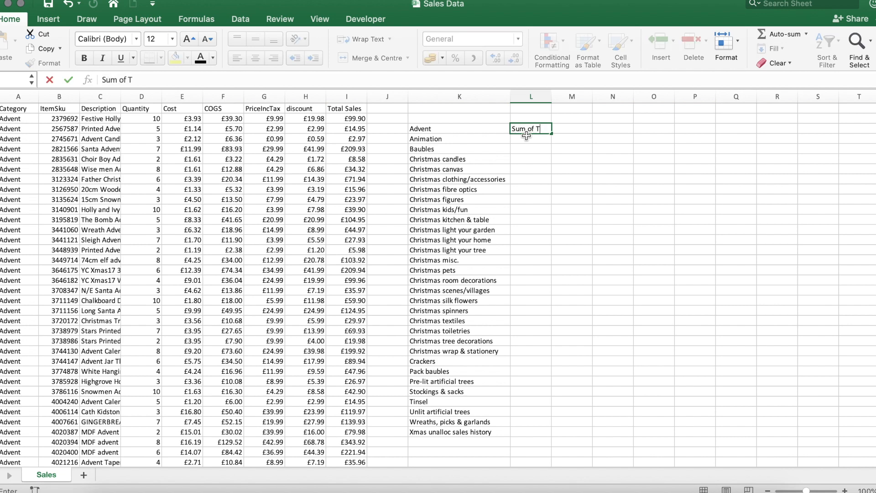
text(of Total SAles)
key(Return)
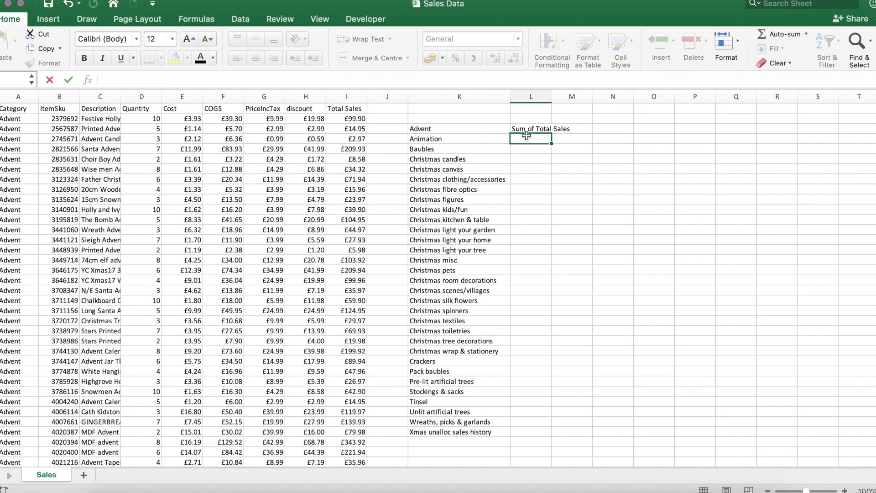
click(531, 132)
drag(531, 133, 531, 122)
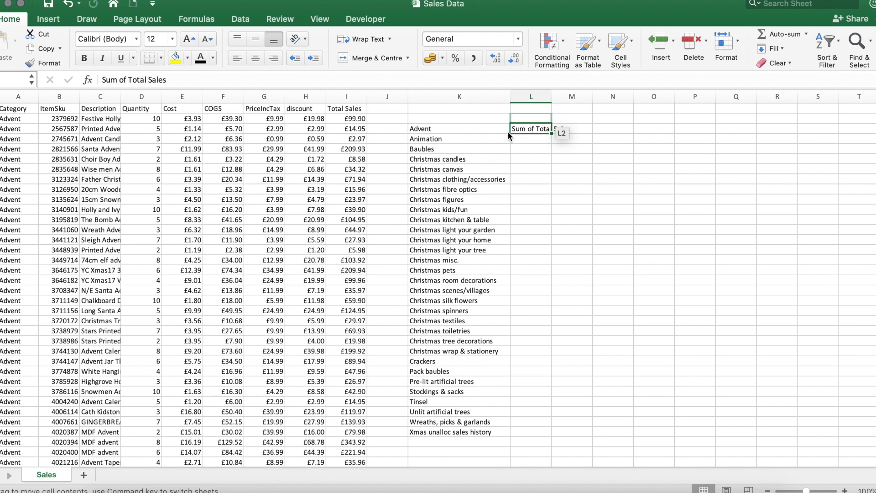
drag(508, 132, 508, 132)
- Enter the formula =SUMIF(A:A,K3,I:I) in L3 to total the sales of the Advent category
click(532, 130)
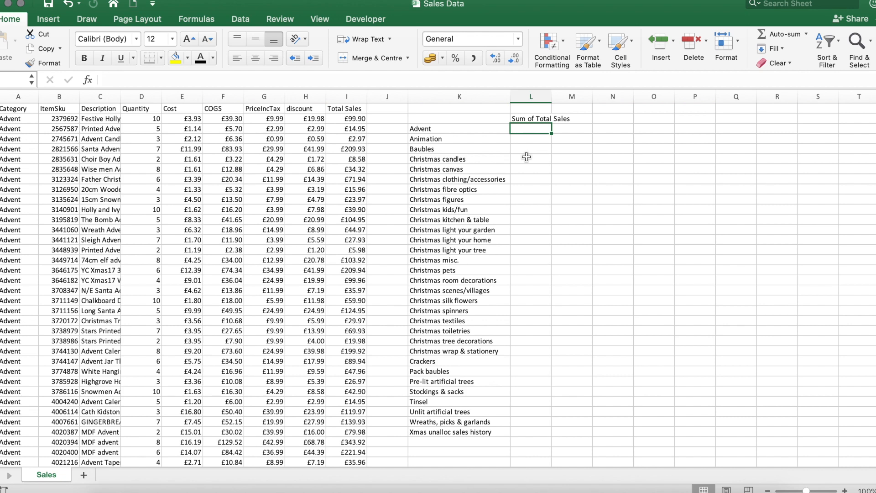
text(=)
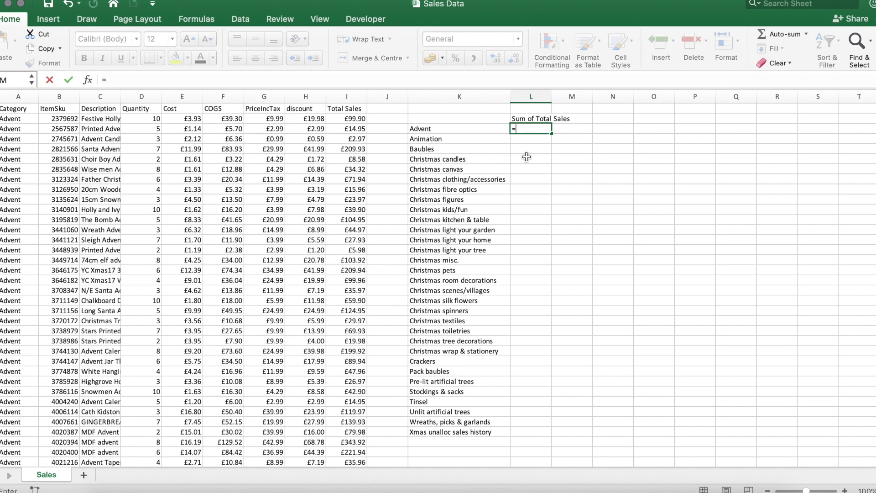
text(sumif()
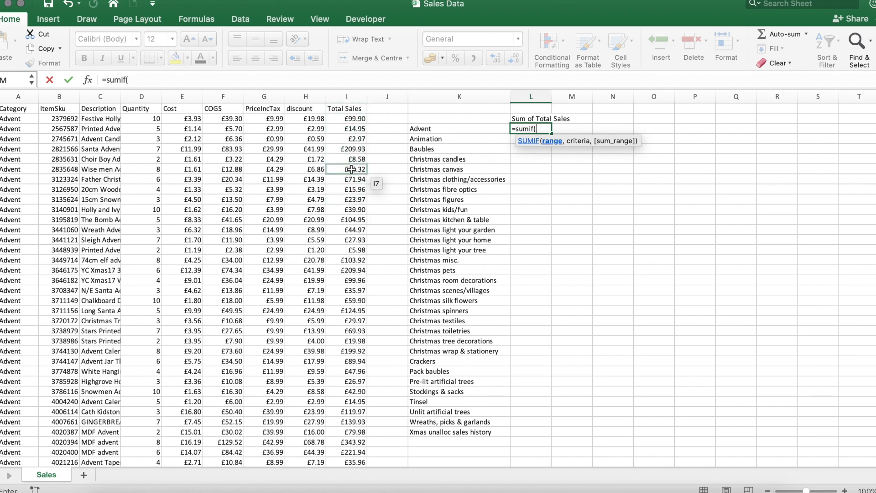
click(19, 95)
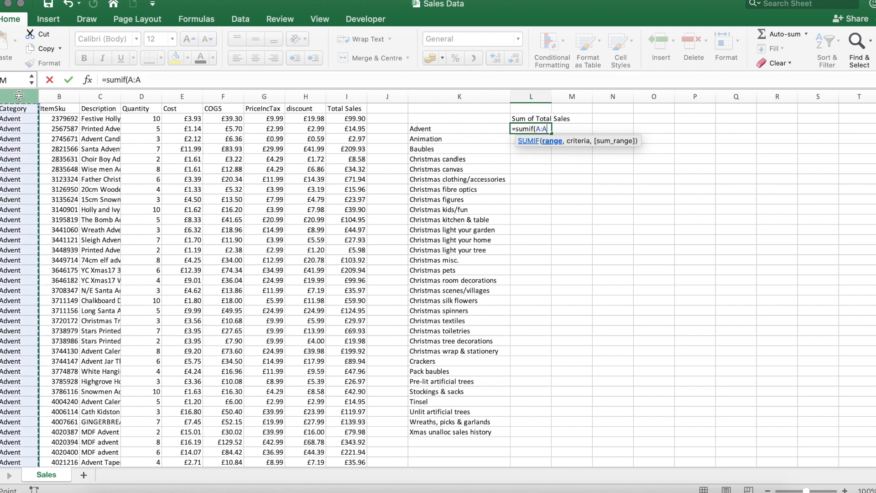
text(,)
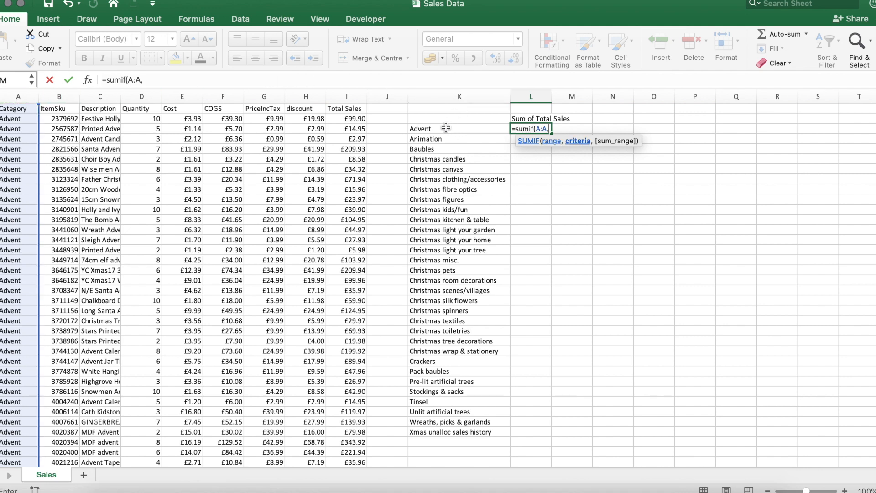
click(433, 130)
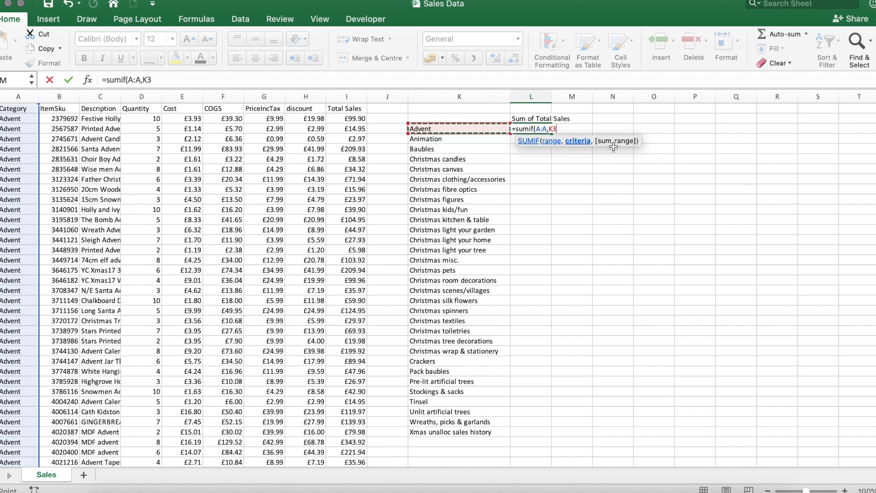
text(,)
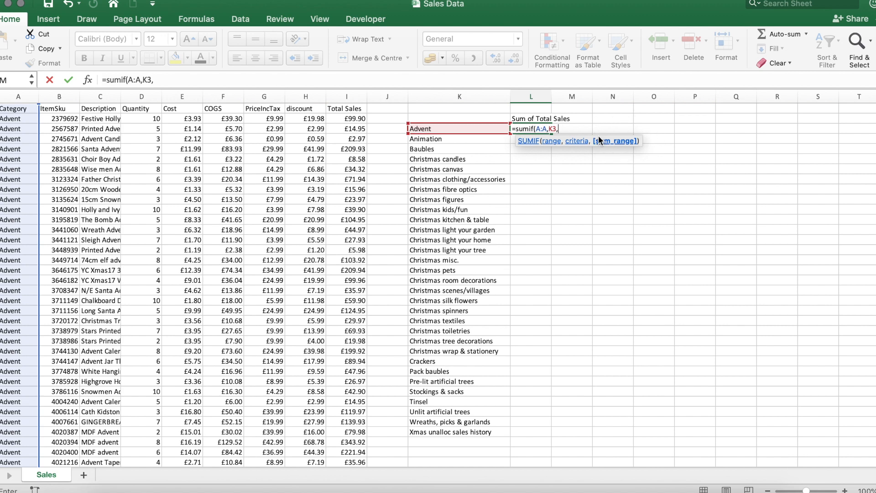
click(346, 97)
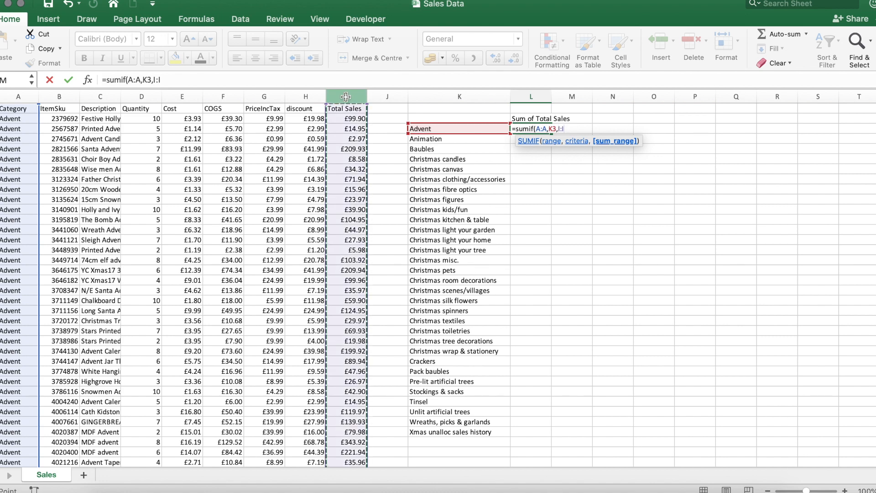
text())
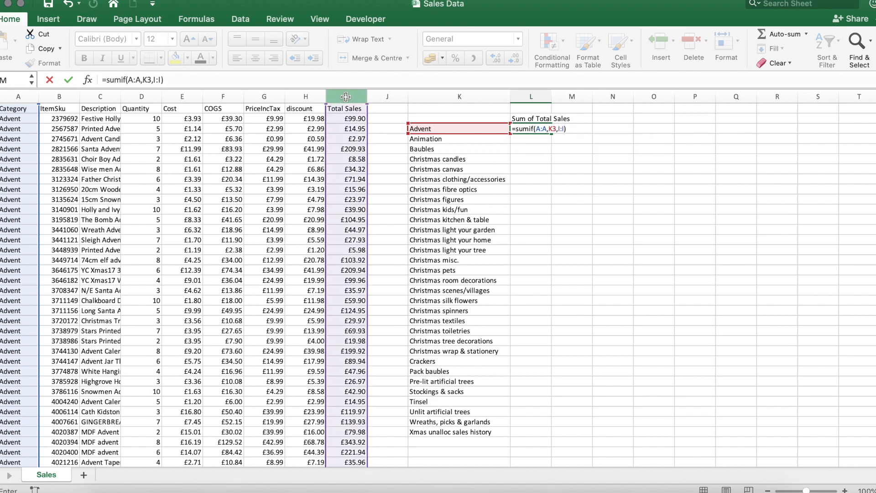
click(516, 153)
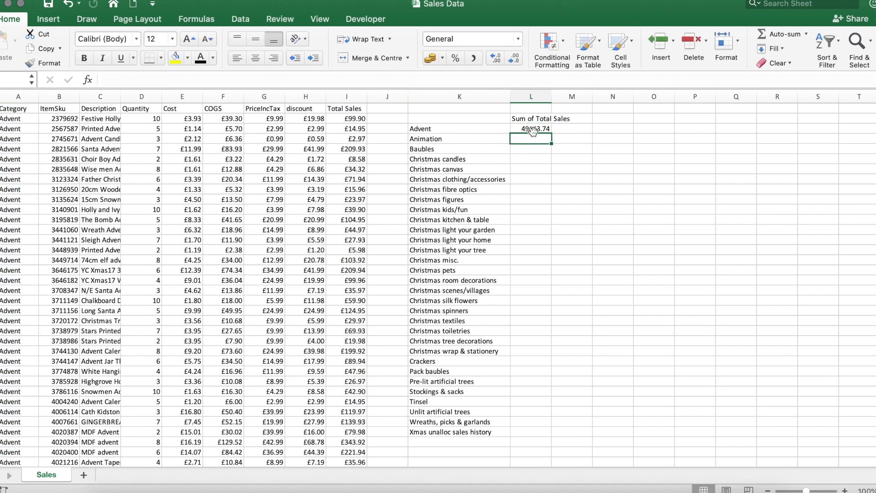
- Lock the column references in the L3 formula so it reads =SUMIF($A:$A,$K3,$I:$I)
click(532, 130)
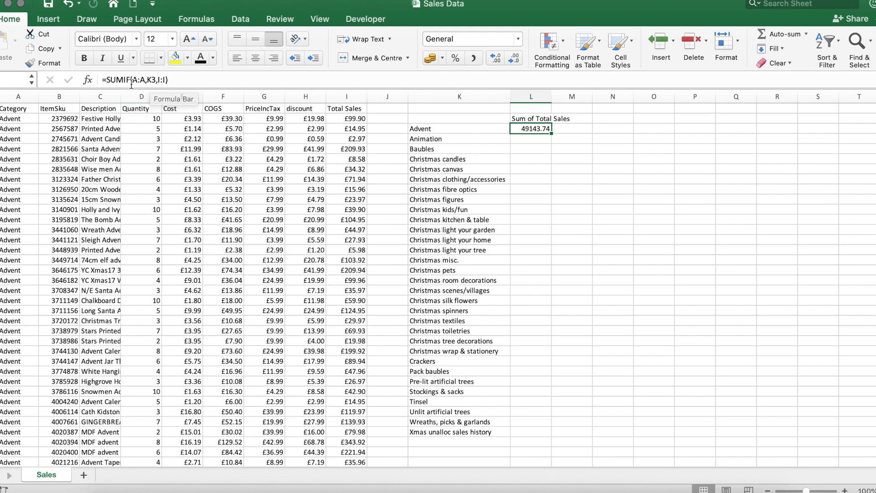
click(154, 81)
key(Left)
key(Left)
key(Left)
key(Left)
key(Left)
key(Left)
key(Left)
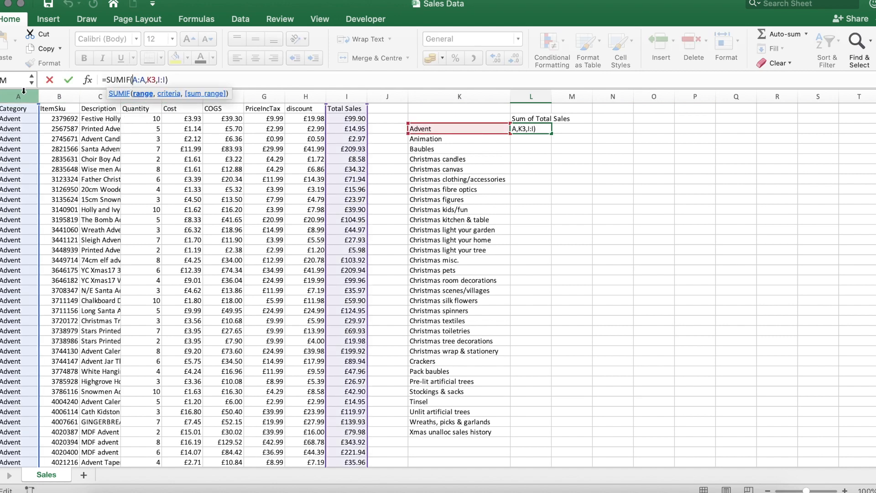
text($)
click(146, 80)
text($)
click(157, 80)
text($)
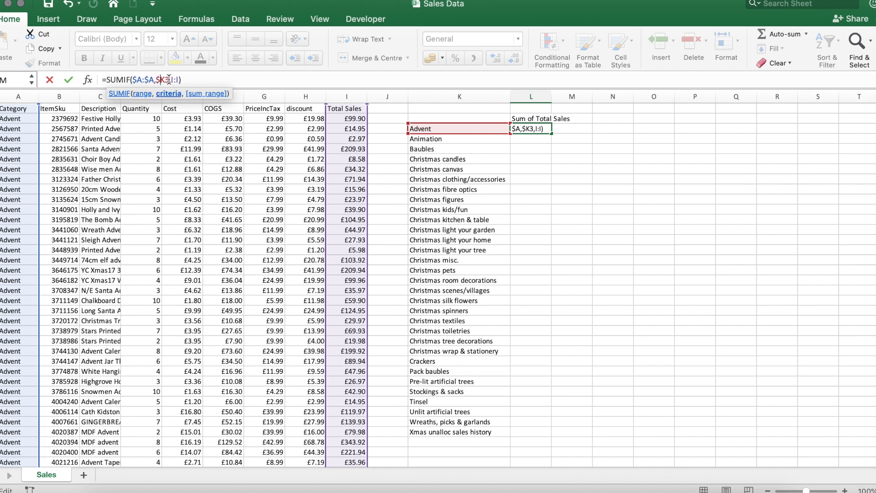
click(172, 80)
text($)
click(181, 79)
text($)
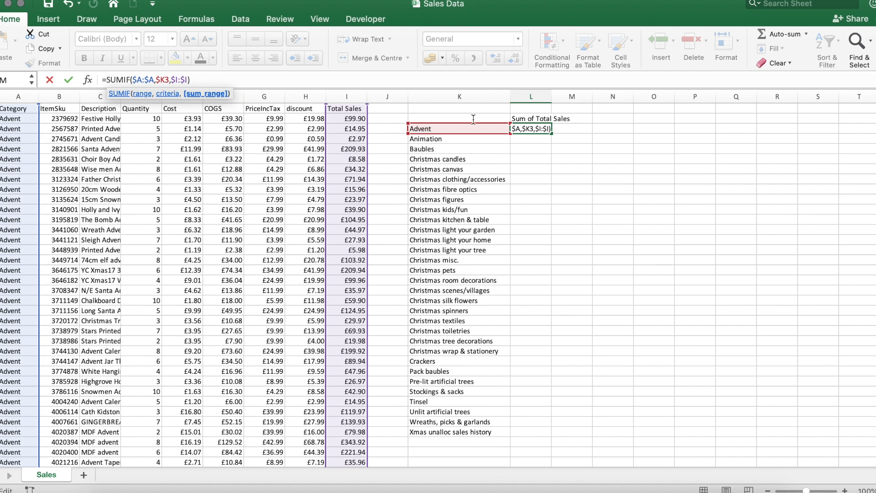
key(Return)
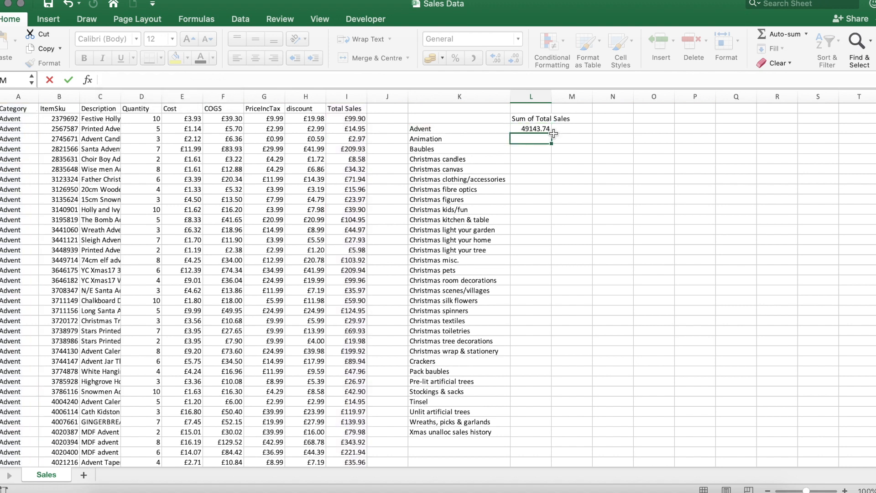
- Format the Advent total in L3 as Currency
click(548, 127)
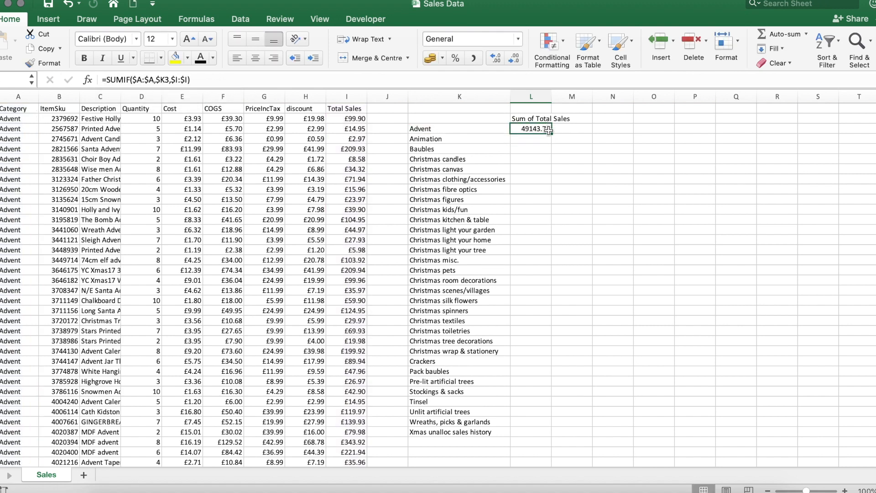
click(518, 39)
click(484, 102)
- Fill the L3 formula down to the last category and widen column L to fit its heading
drag(552, 134, 506, 157)
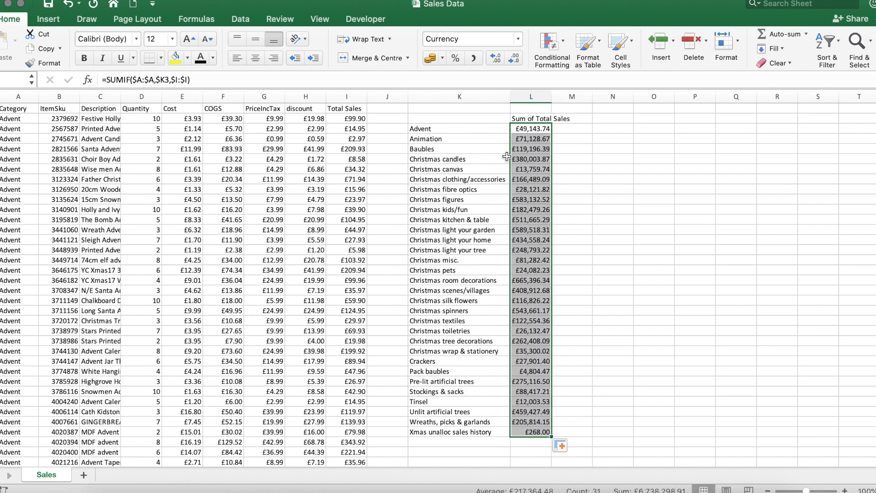
click(570, 129)
drag(551, 96, 573, 97)
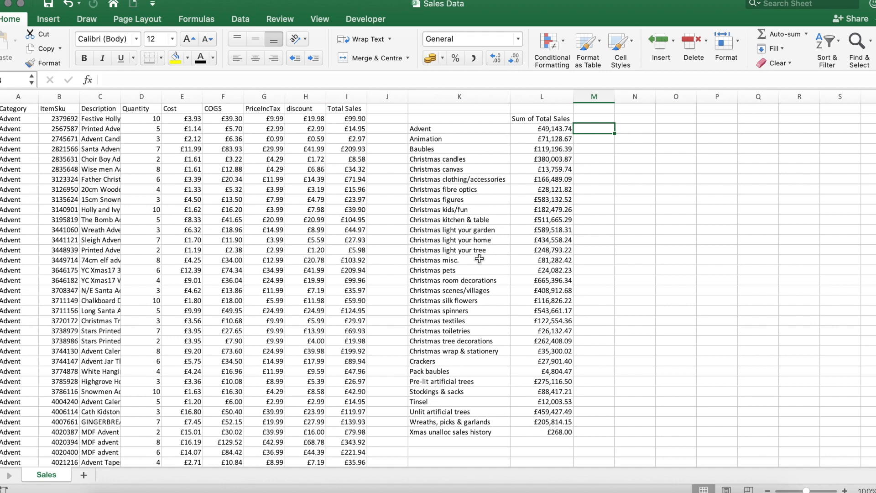
- Total the category sales below the list by entering =SUM(L3:L33) in L34
click(547, 442)
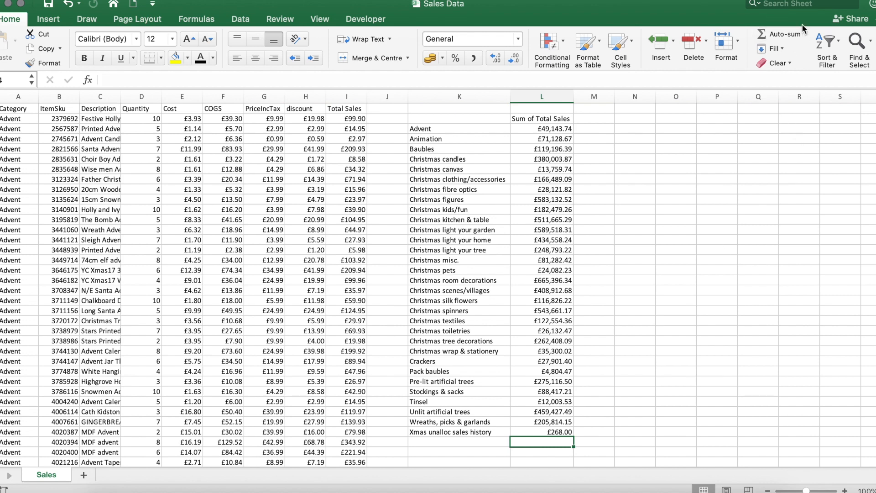
text(=sum()
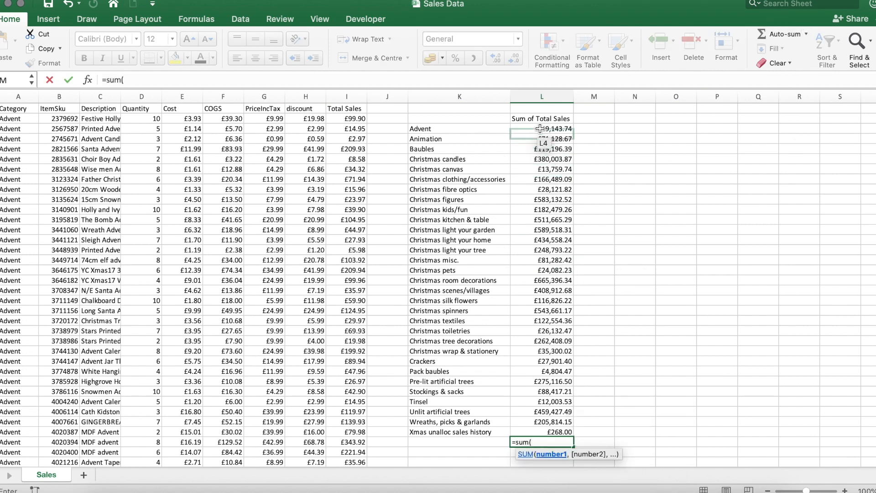
drag(542, 132, 549, 432)
text())
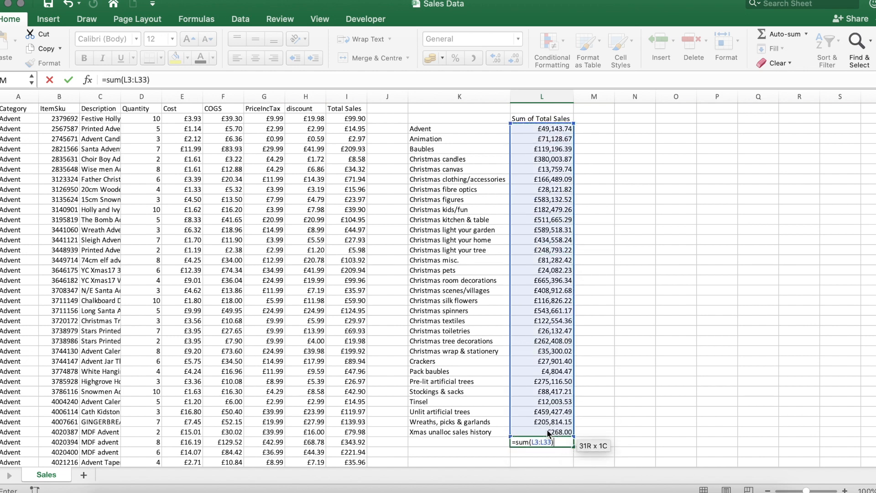
key(Return)
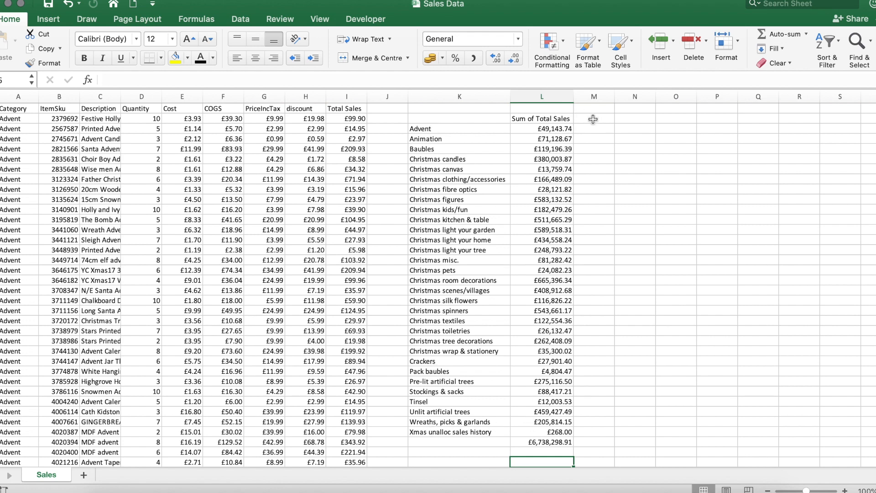
- Add the heading "Sales > £40" in M2, beside Sum of Total Sales
click(595, 118)
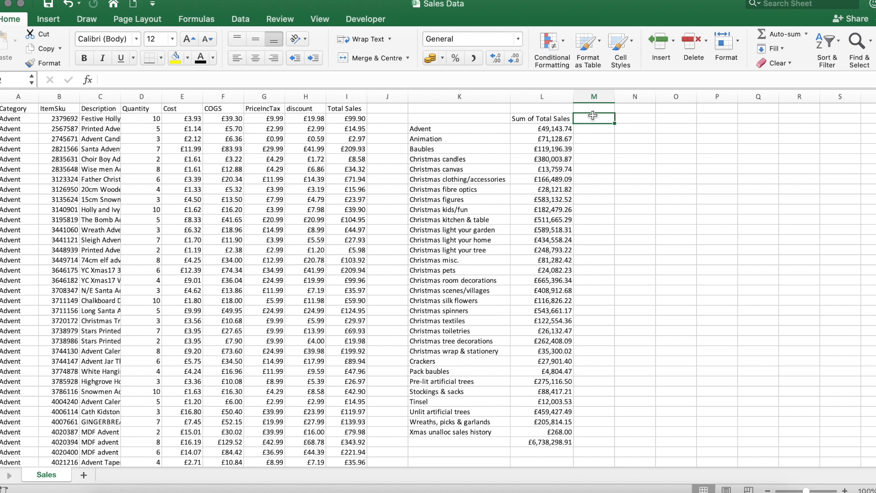
click(559, 137)
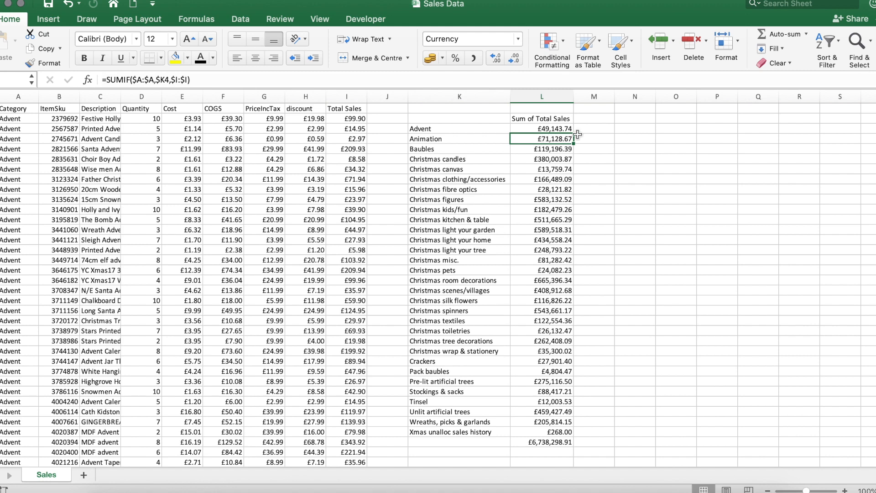
click(607, 130)
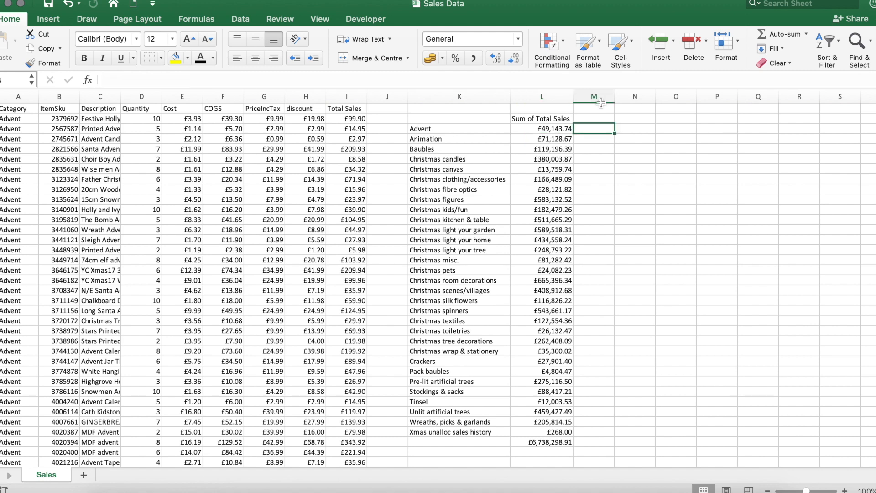
click(602, 117)
text(Sales >40)
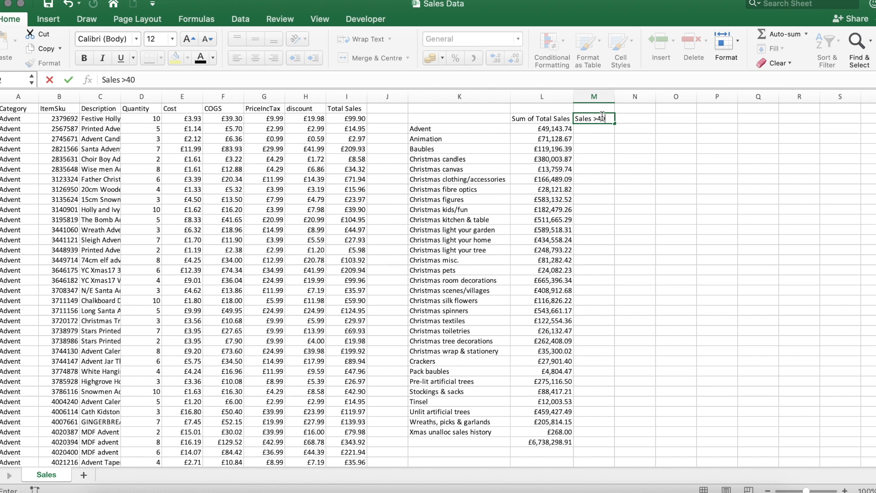
click(599, 118)
text(£)
click(594, 130)
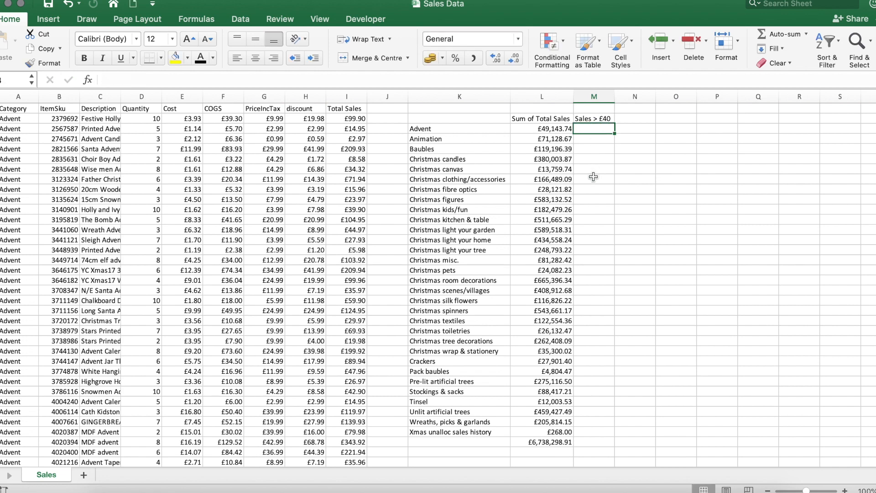
click(264, 118)
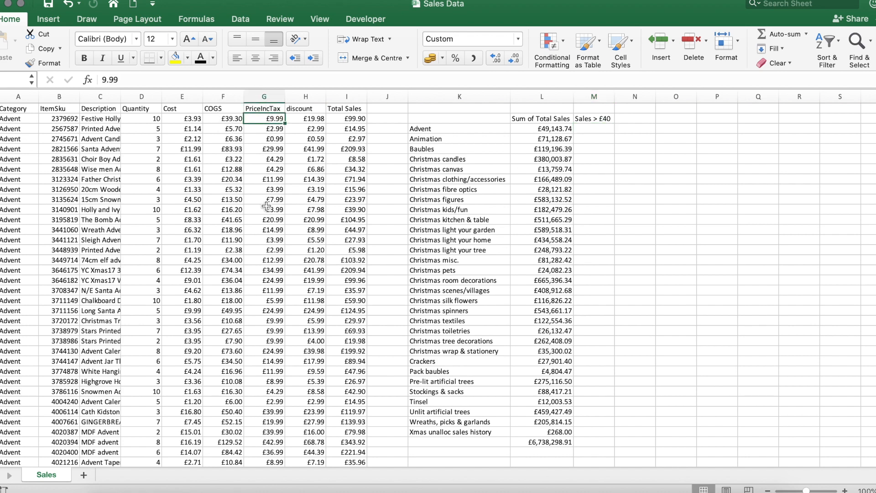
click(355, 117)
drag(354, 118, 349, 210)
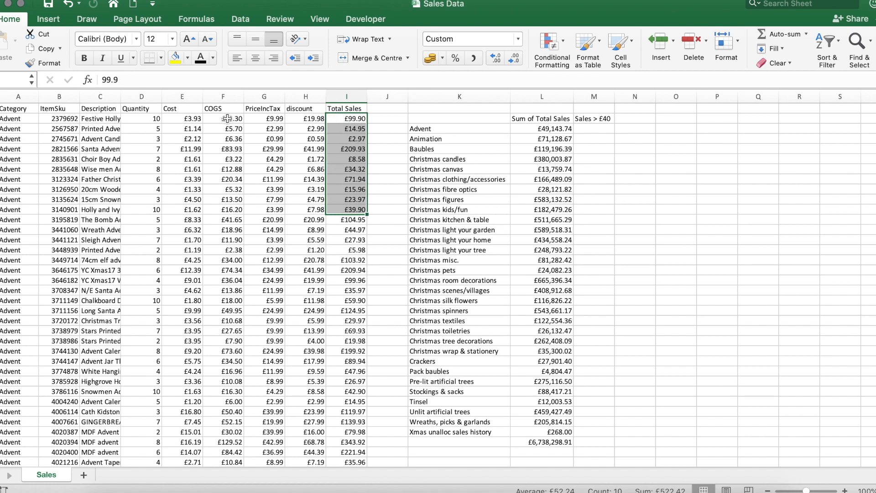
drag(25, 119, 24, 202)
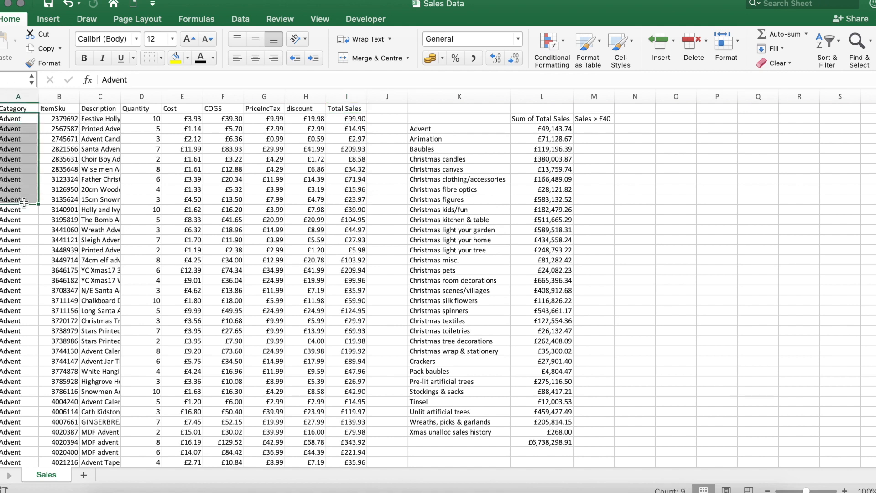
- Start a SUMIFS formula in M3 that sums column I where column A matches the category in K3
click(591, 130)
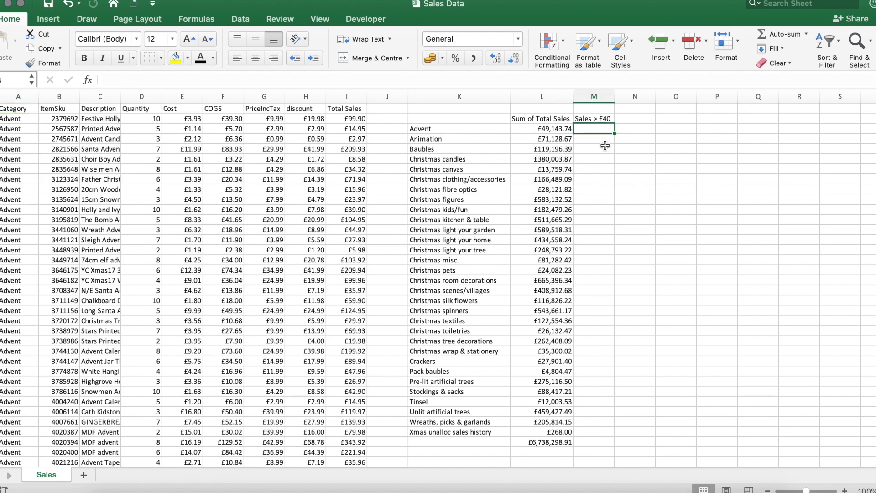
text(=sumifs)
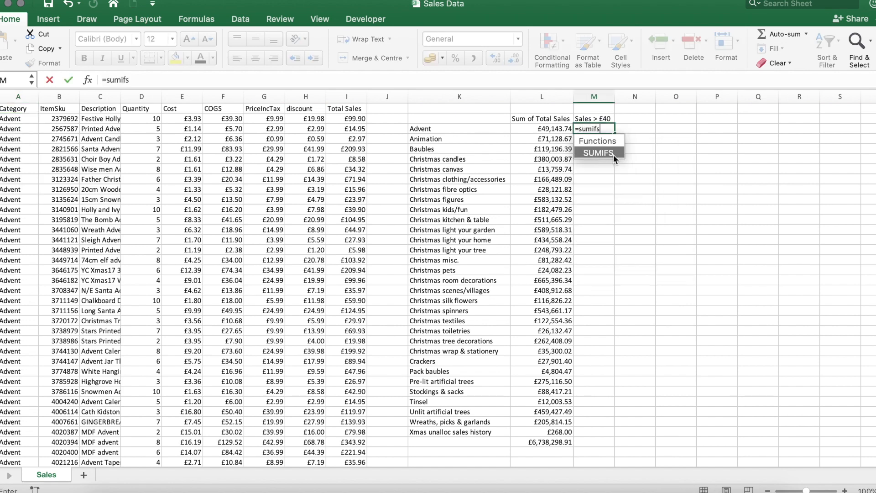
key(BackSpace)
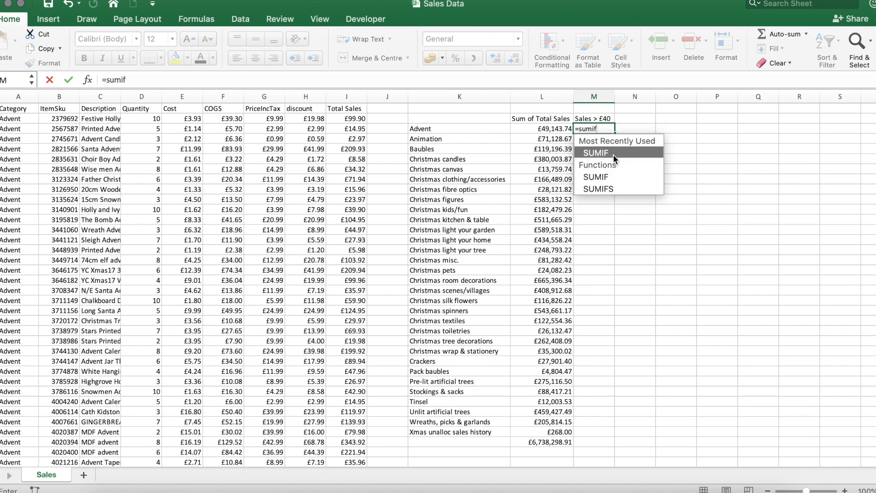
text(s()
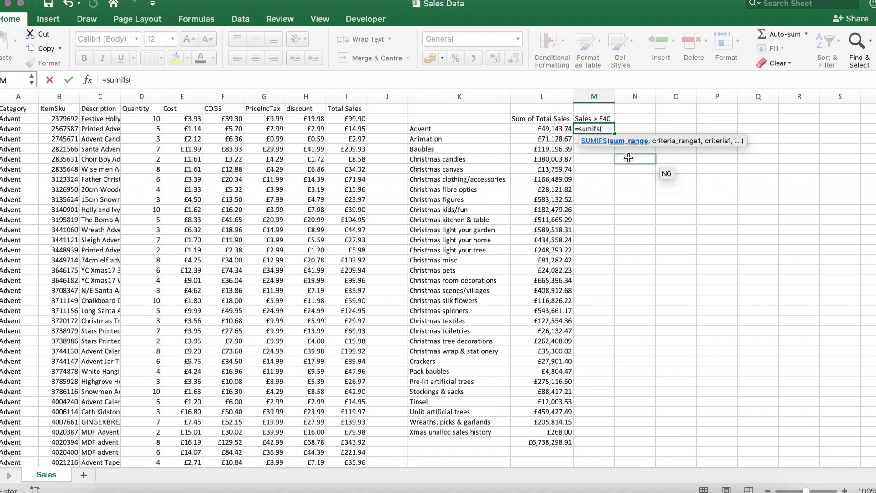
click(353, 97)
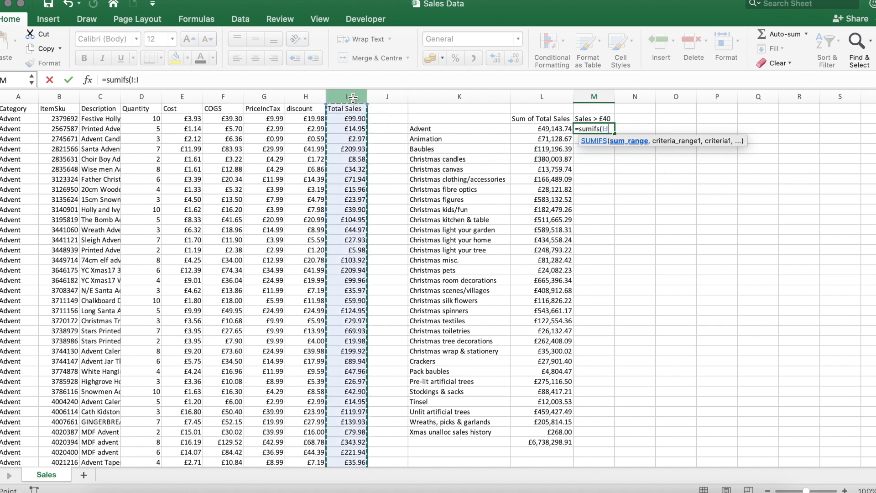
text(,)
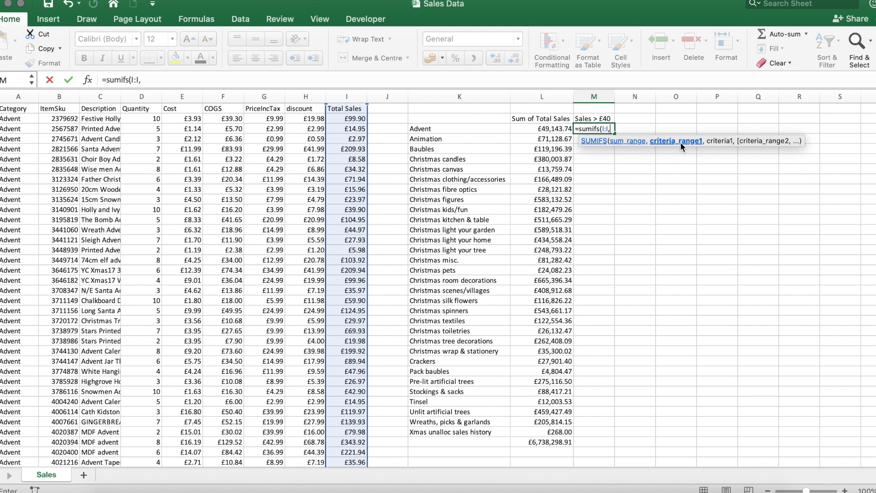
click(23, 98)
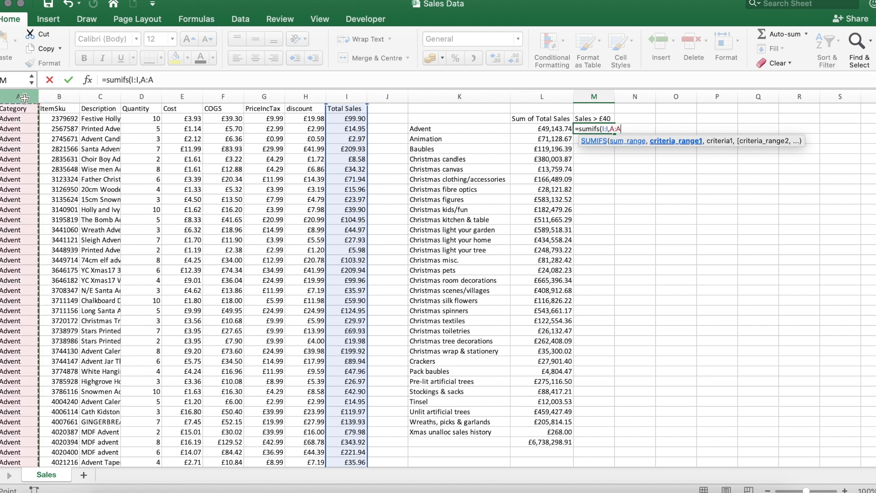
text(,)
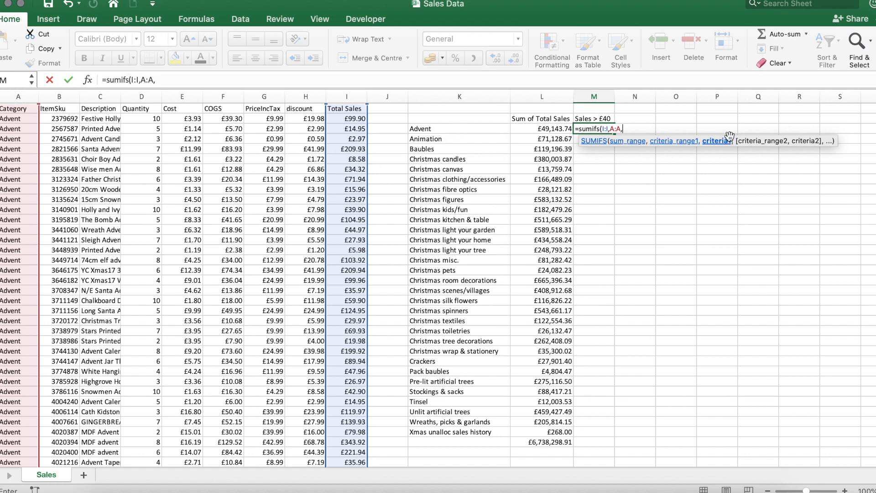
click(468, 131)
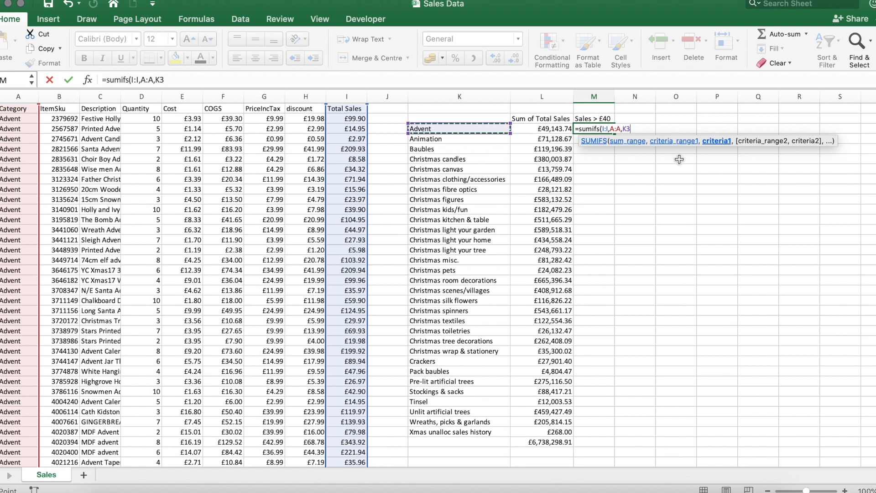
text(,)
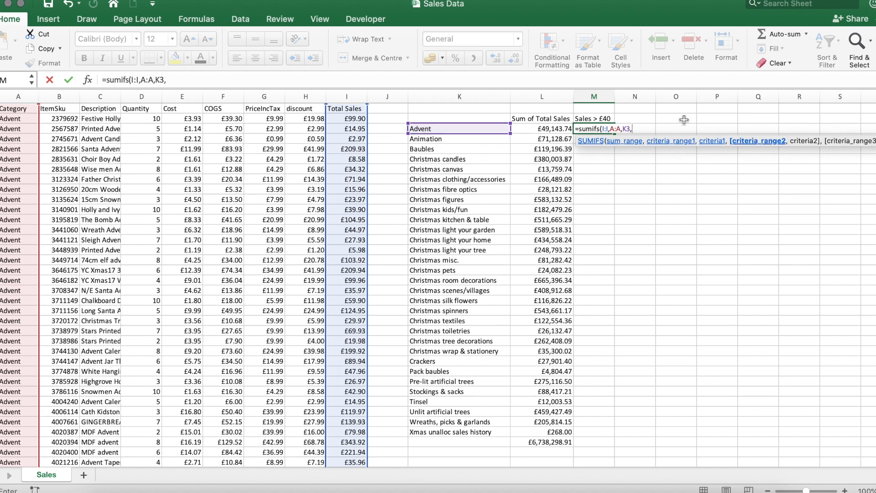
- Add a second condition to the M3 SUMIFS formula with range G:G and criterion >40, and try to enter it
click(262, 95)
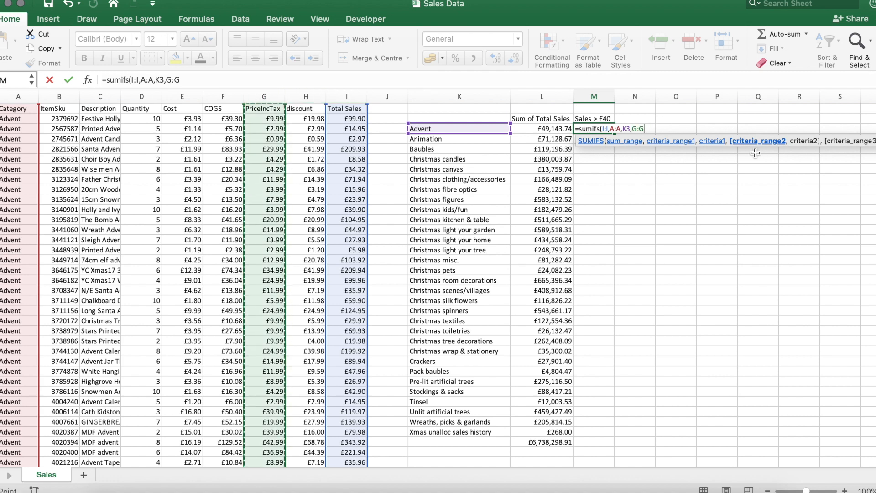
text(,)
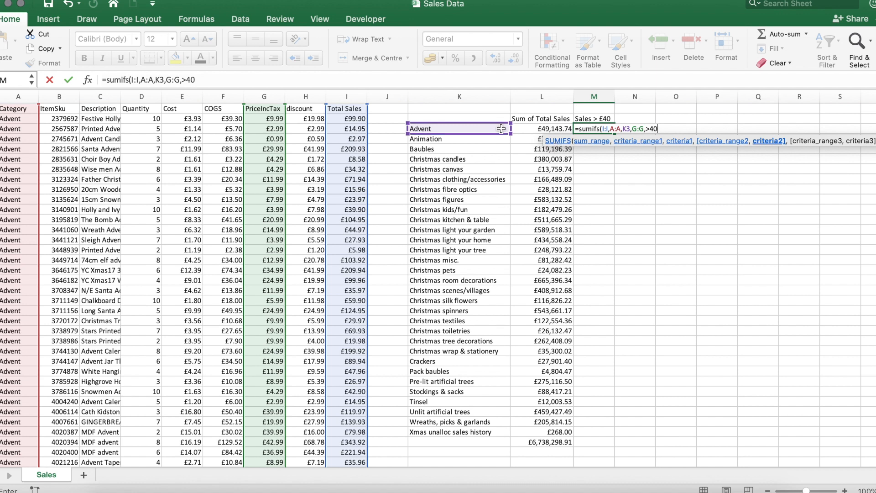
text(>40)
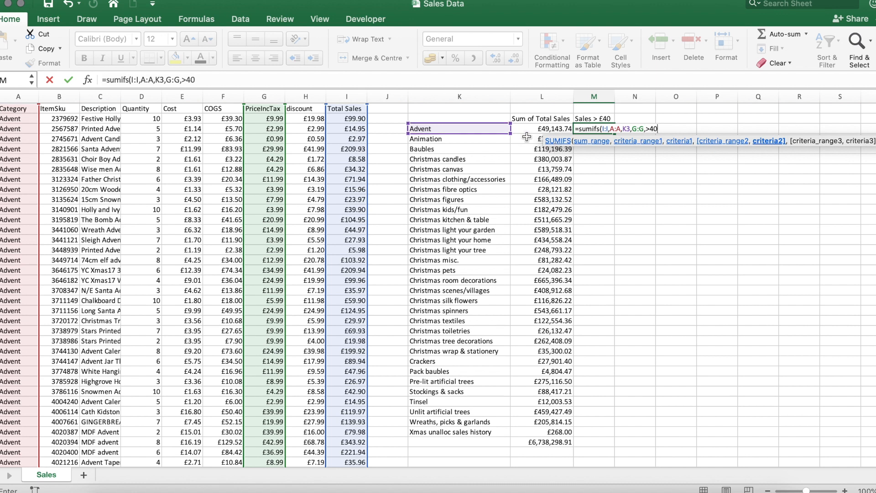
text())
key(Return)
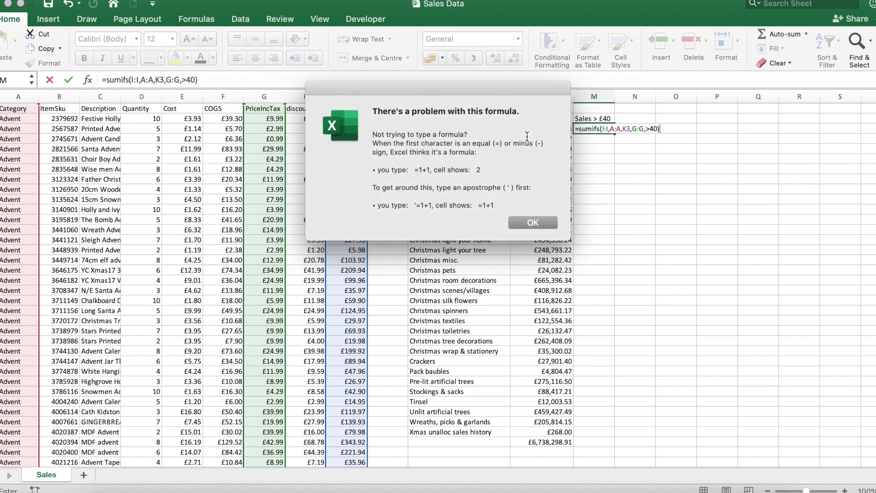
key(Return)
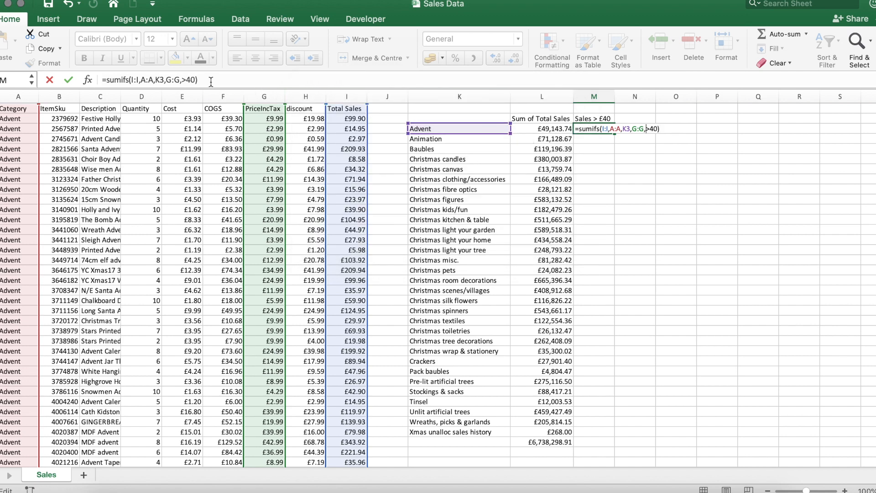
- Enclose the >40 criterion in double quotes so M3 reads =SUMIFS(I:I,A:A,K3,G:G,">40")
click(183, 80)
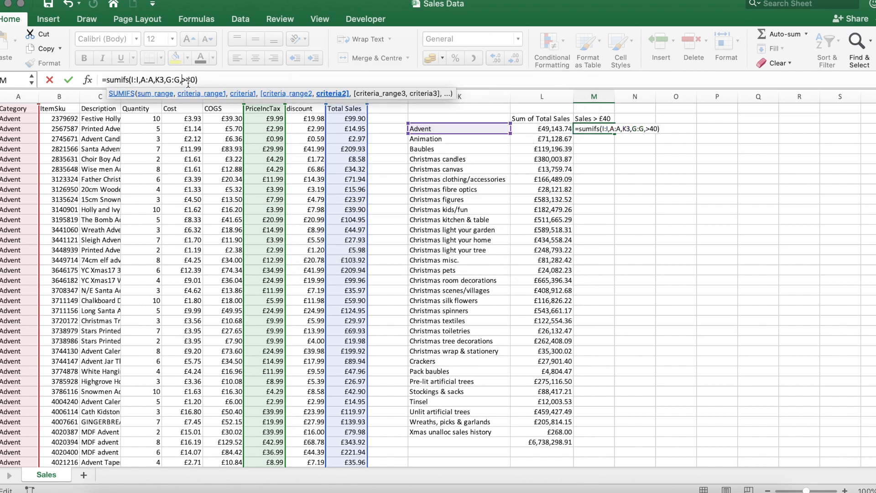
text(")
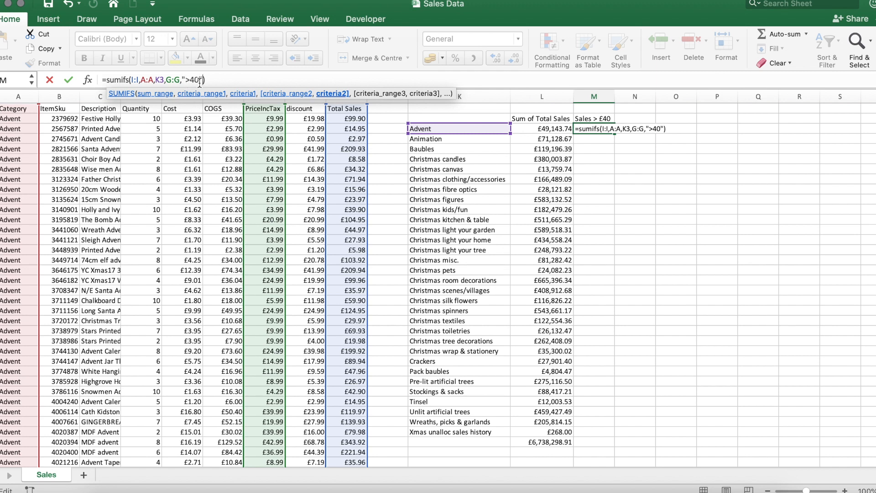
key(Return)
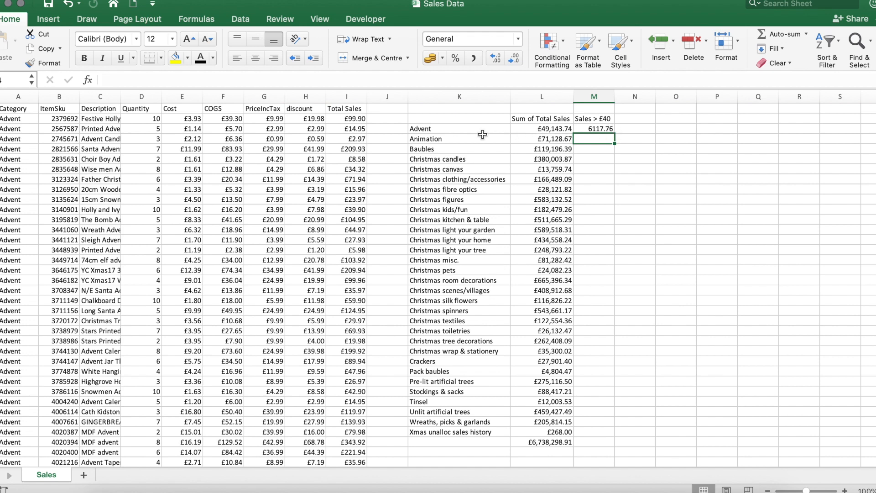
- Format the Advent result in M3 as Currency
click(582, 130)
click(518, 39)
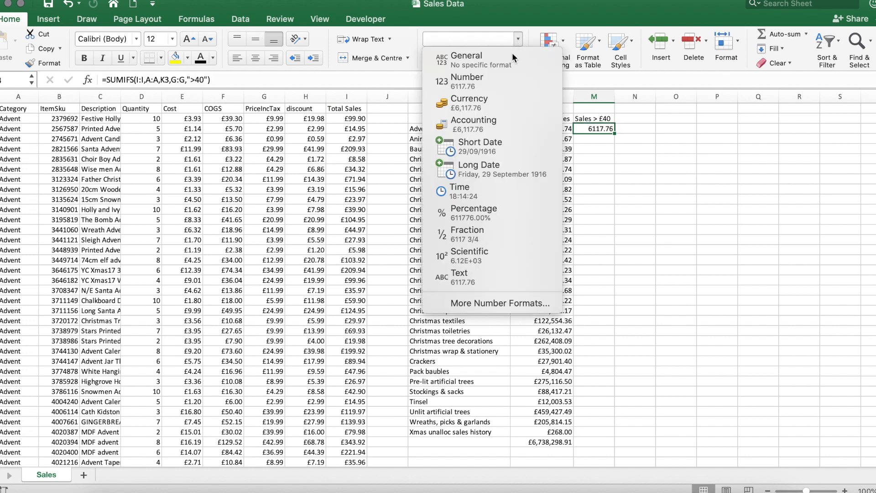
click(484, 109)
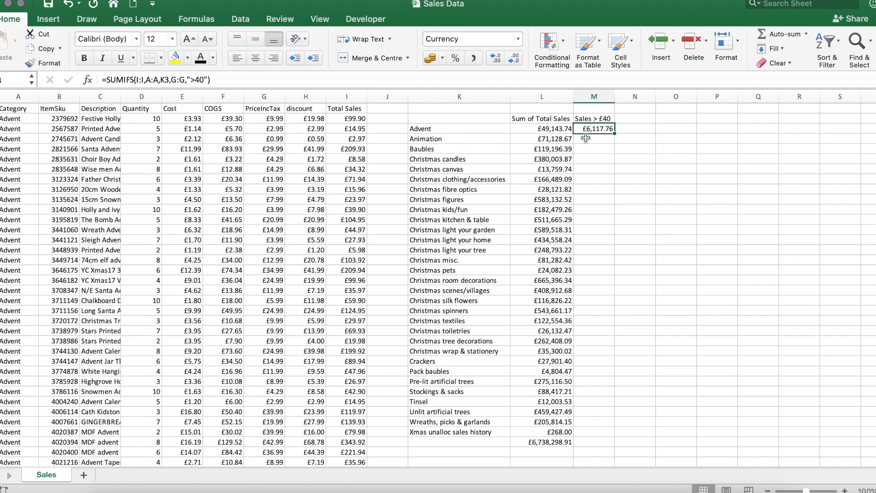
- Fill the M3 formula down to the last category and extend the L34 total formula across to M34
double_click(615, 136)
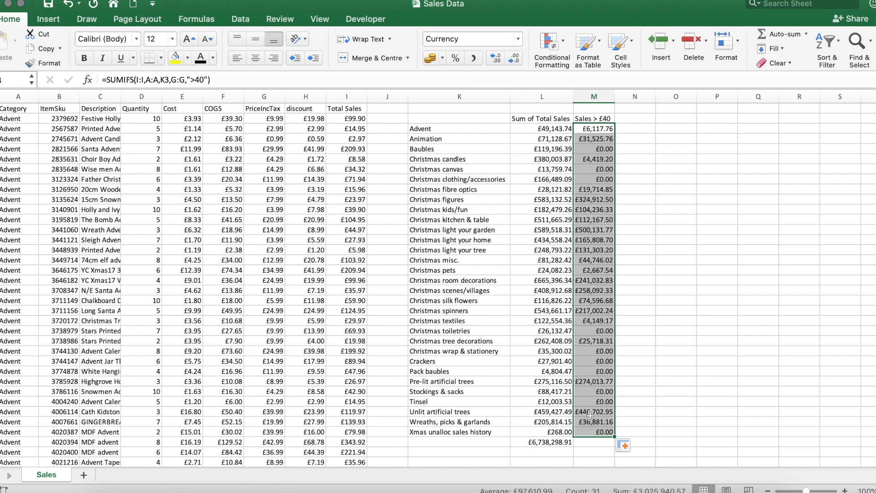
click(564, 439)
drag(573, 449, 606, 449)
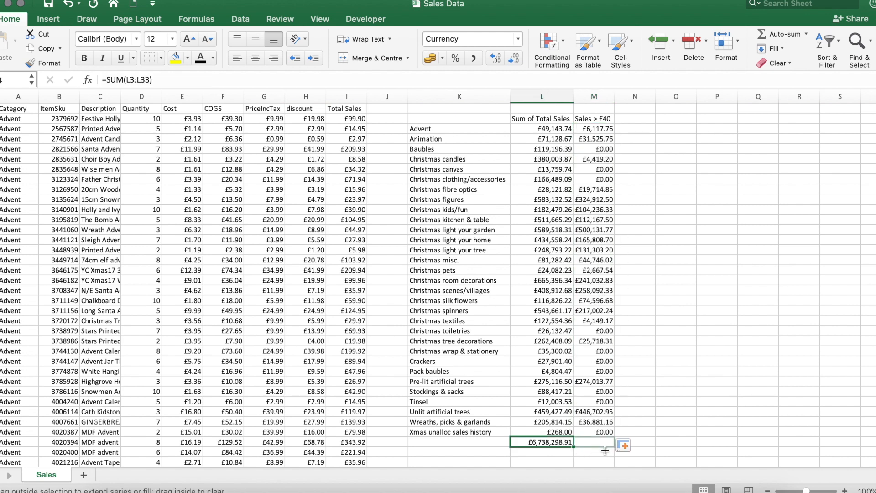
click(644, 405)
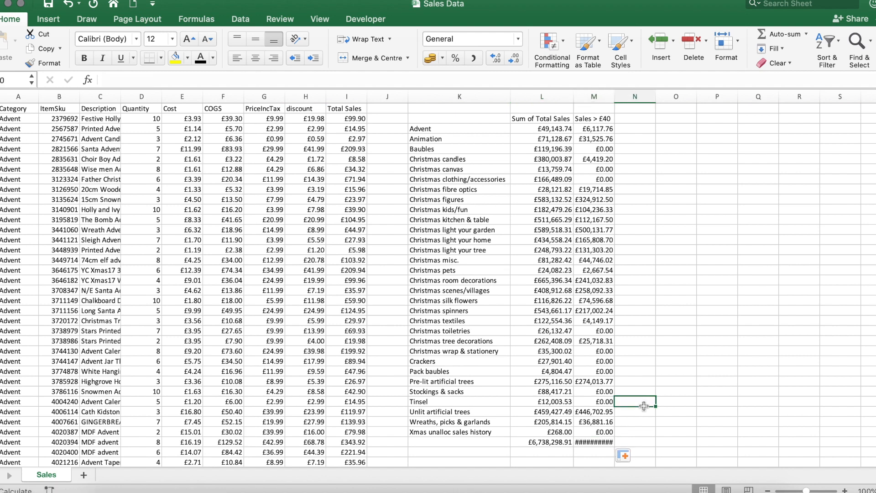
- Widen column M slightly so the total in M34 fits, and select the Advent formula in M3
drag(616, 96, 624, 97)
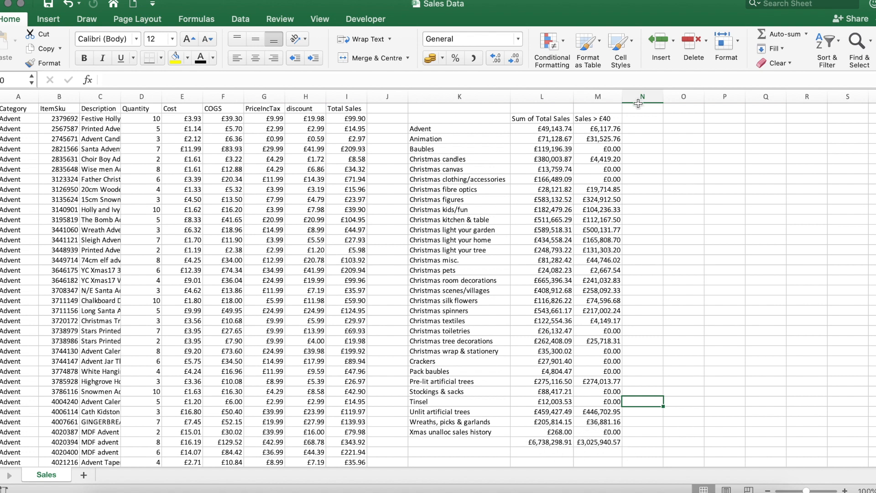
click(630, 117)
click(609, 129)
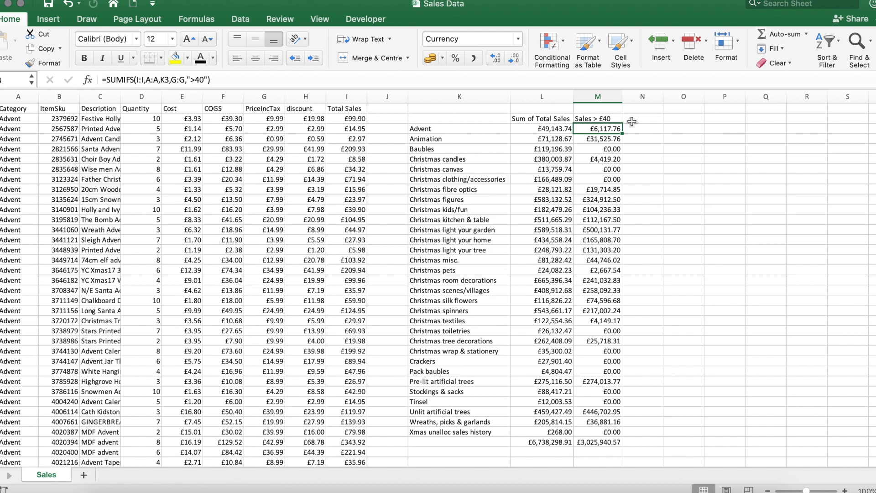
- Start a SUMIFS formula in N3 with sum range I:I, first criteria range A:A and the category in K3 as criterion
click(632, 121)
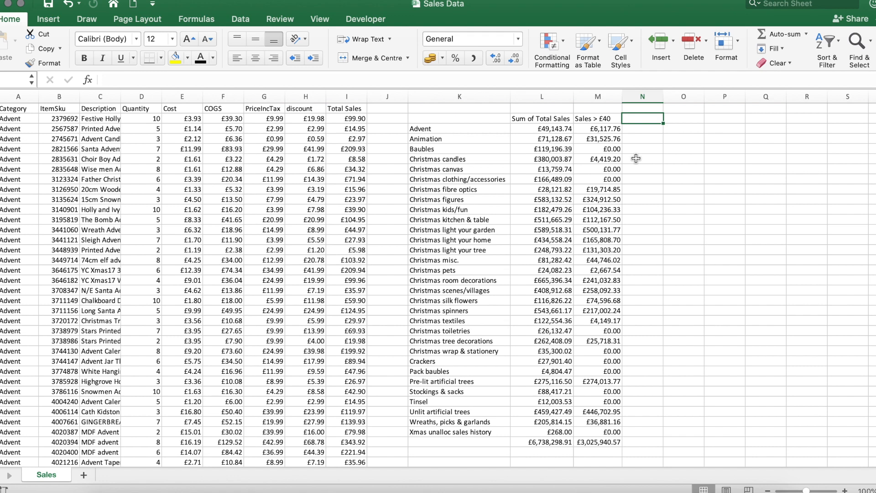
key(Down)
text(=sum)
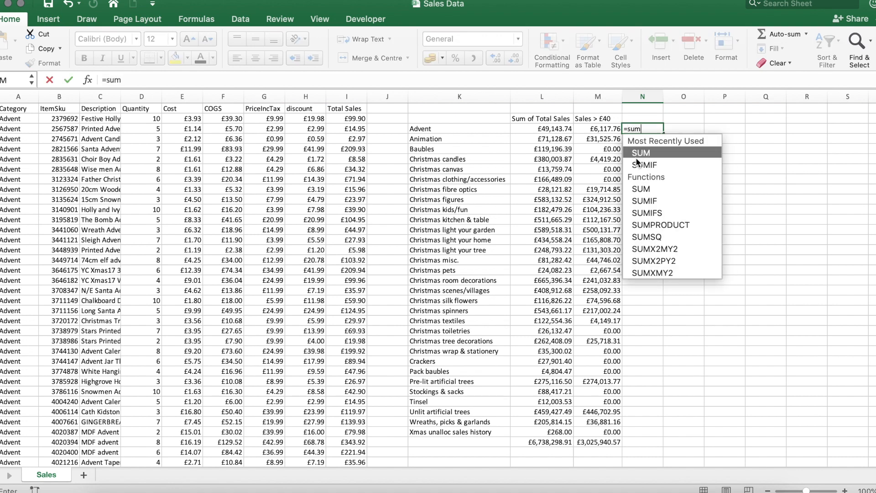
text(ifs()
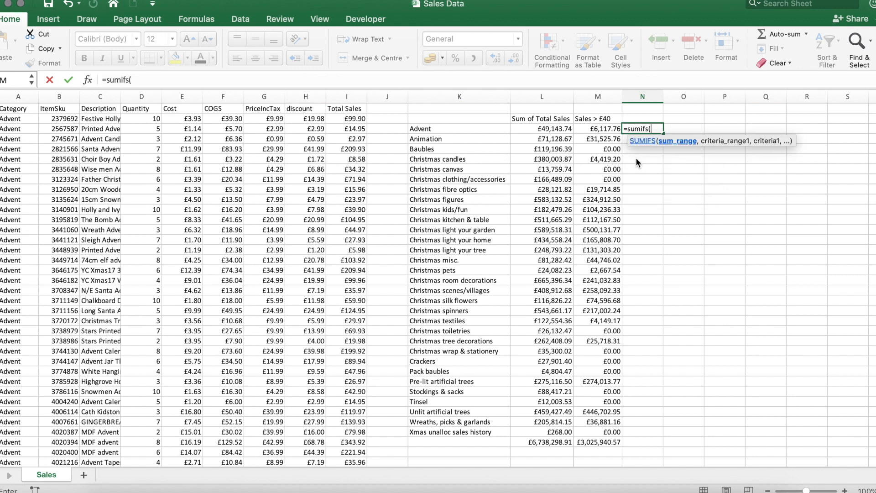
click(337, 95)
text(,)
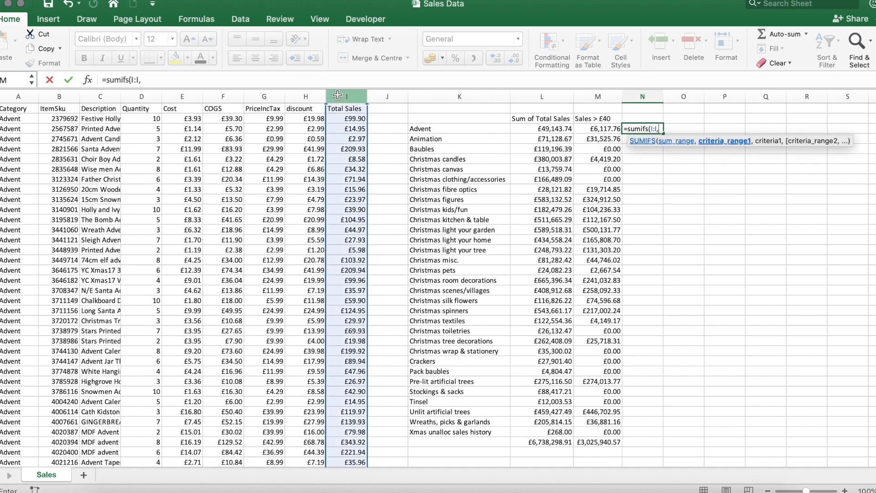
click(21, 95)
text(,)
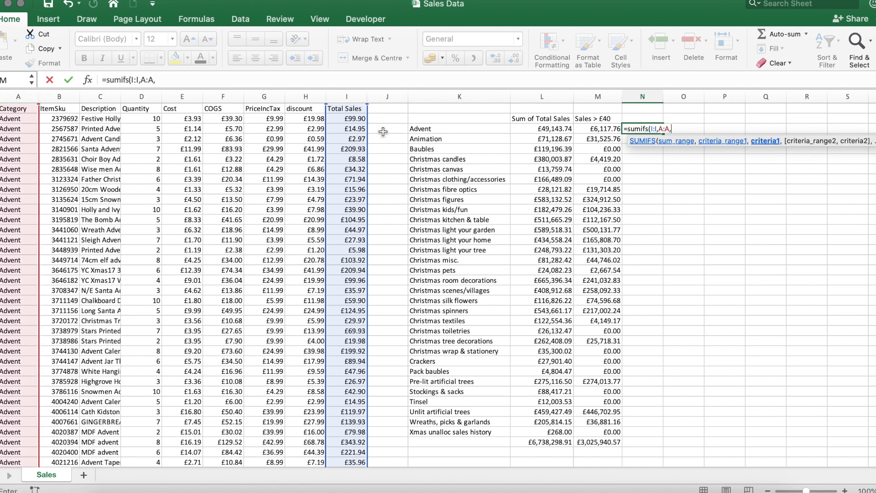
click(420, 127)
text(,)
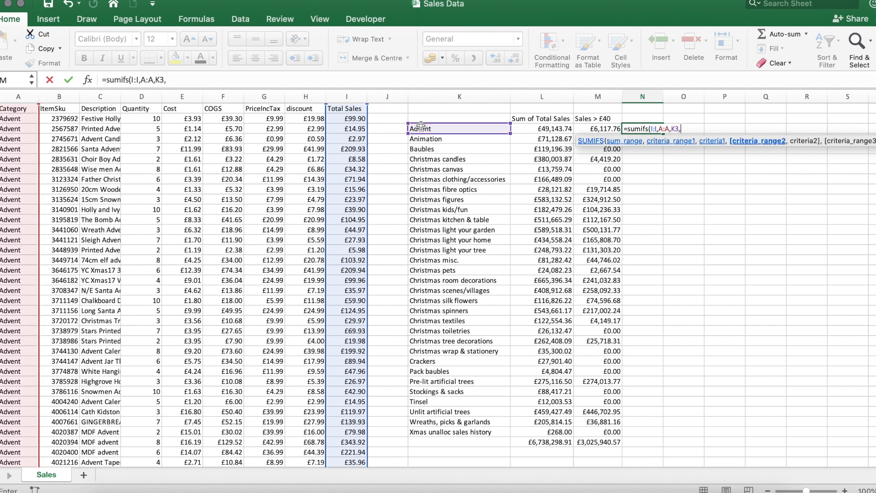
- Add price range G:G with the criterion ">10" & "<40" to the N3 formula and enter it
click(260, 96)
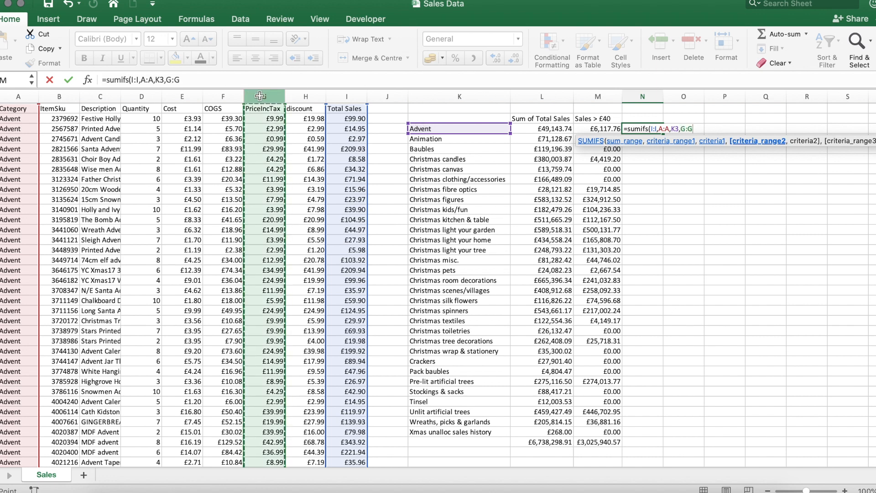
text(,)
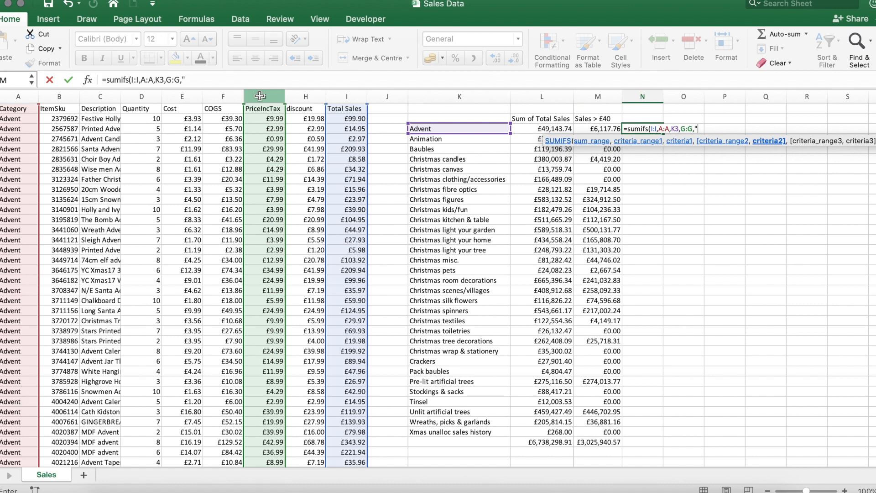
text(">10" & "<40"))
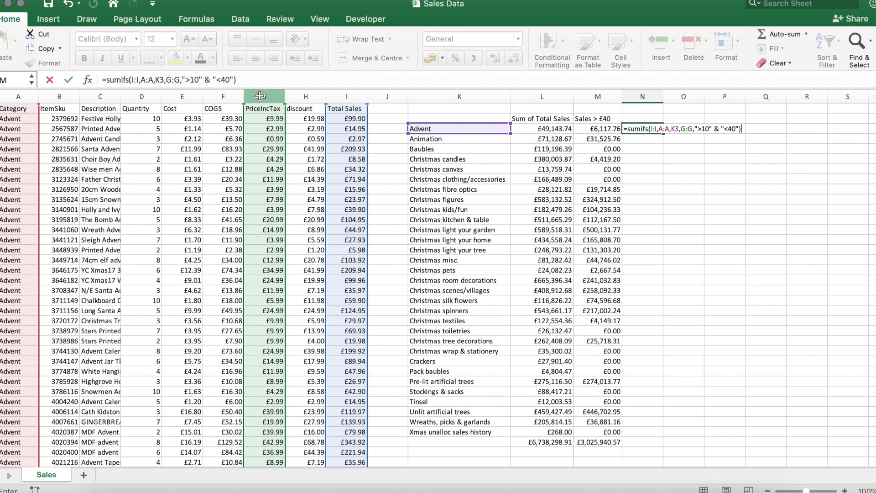
key(Return)
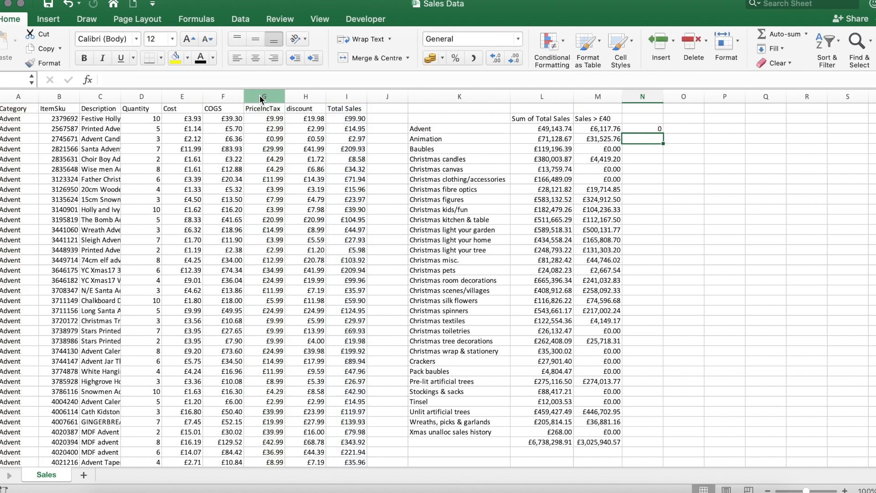
- Split the price criterion in N3 into two conditions so it reads =SUMIFS(I:I,A:A,K3,G:G,">10", G:G,"<40")
click(660, 124)
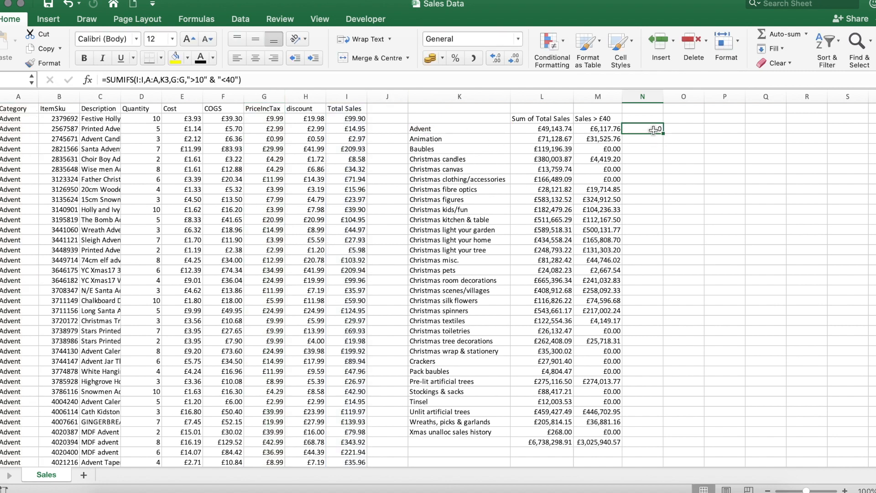
click(207, 78)
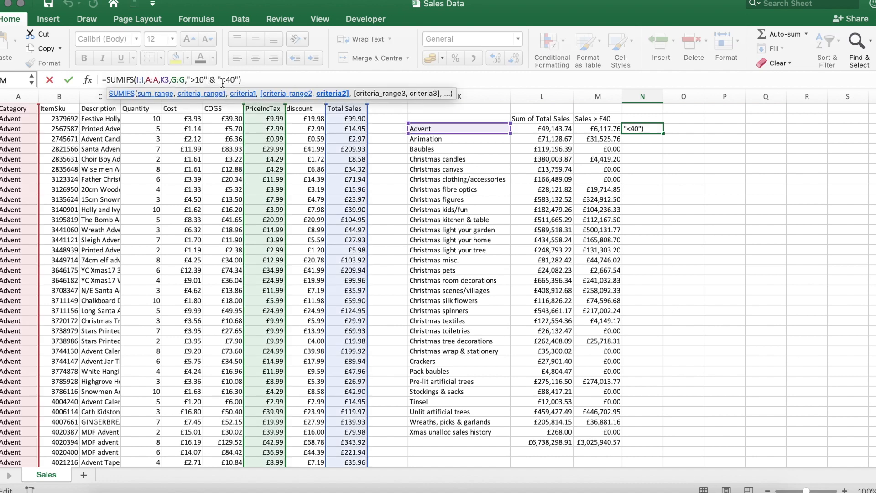
key(BackSpace)
text(,)
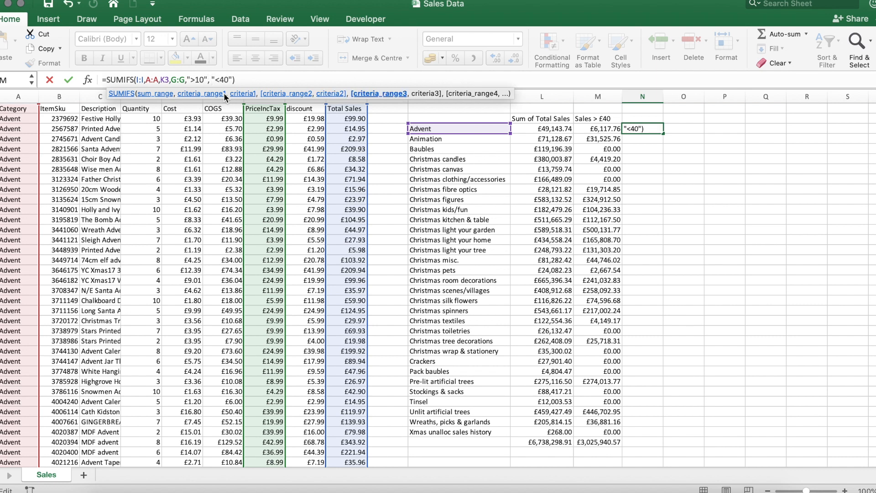
click(263, 100)
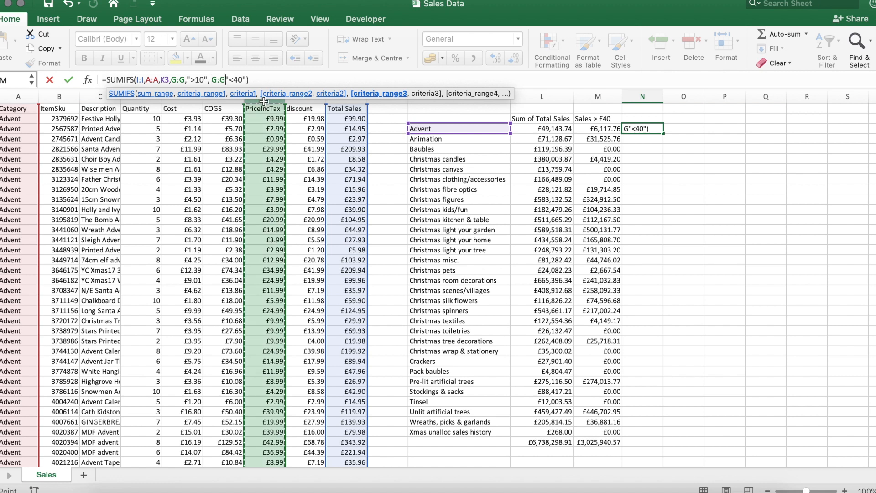
text(,)
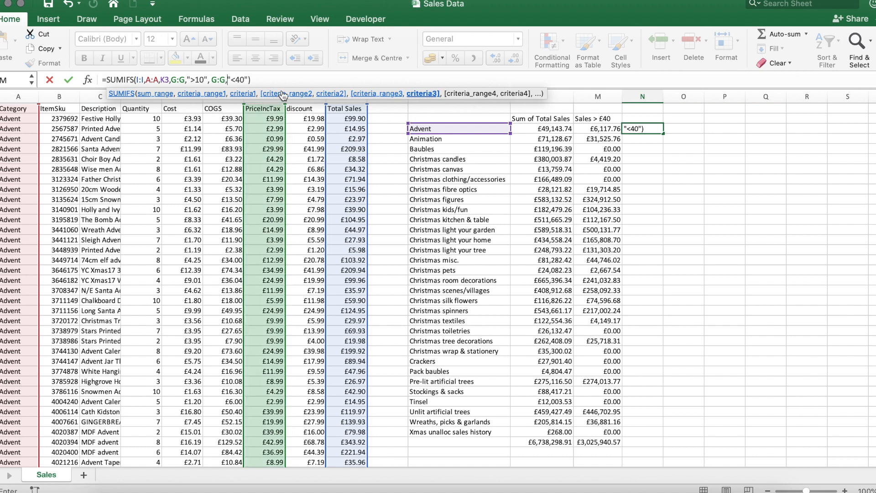
click(288, 77)
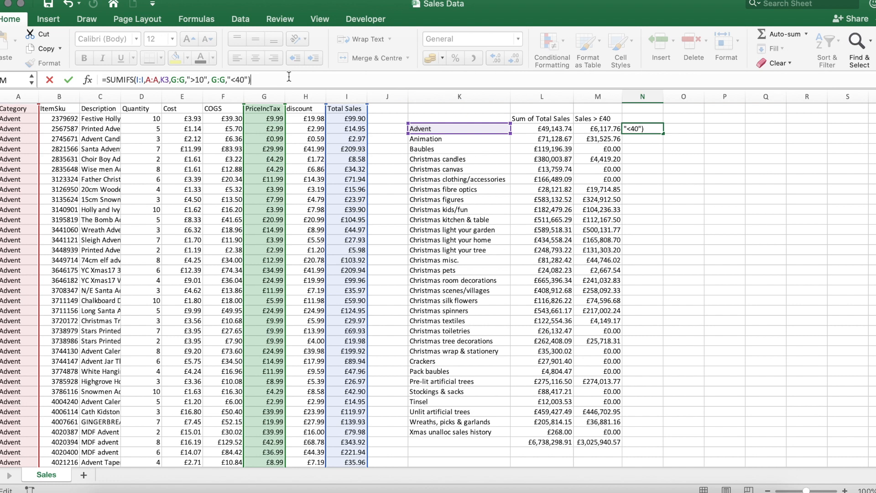
key(Return)
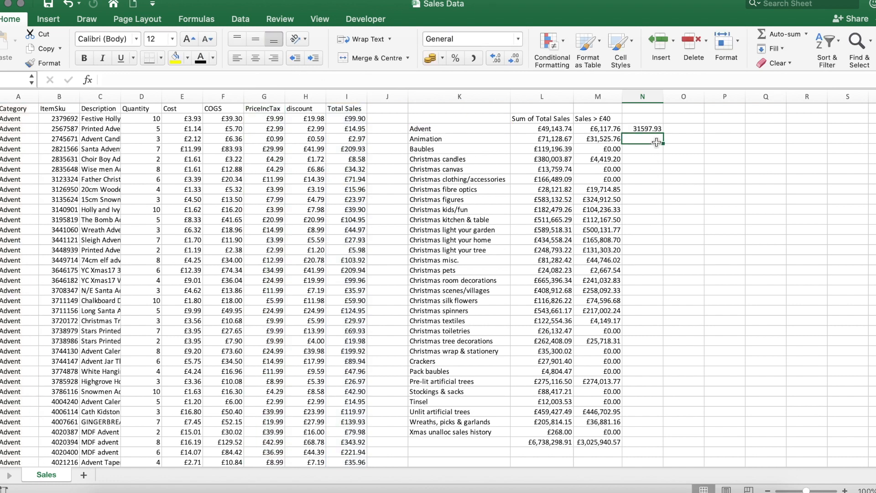
- Format the Advent result in N3 as Currency
click(651, 130)
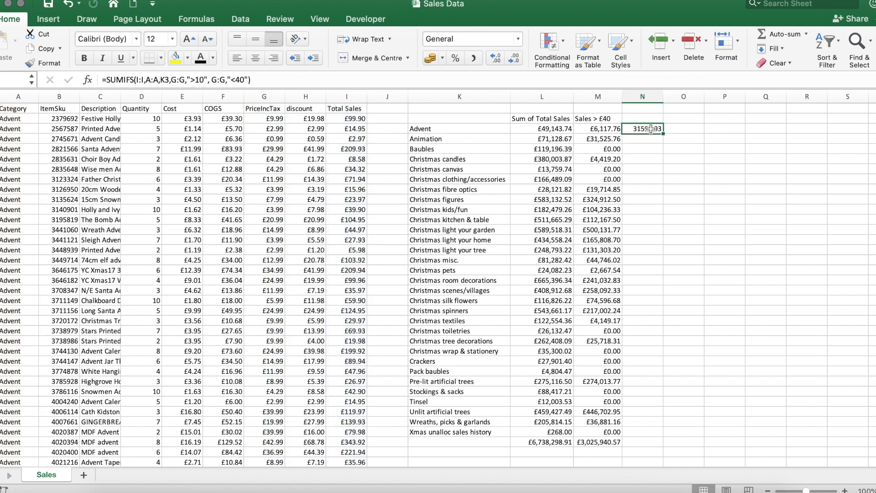
click(517, 39)
click(486, 105)
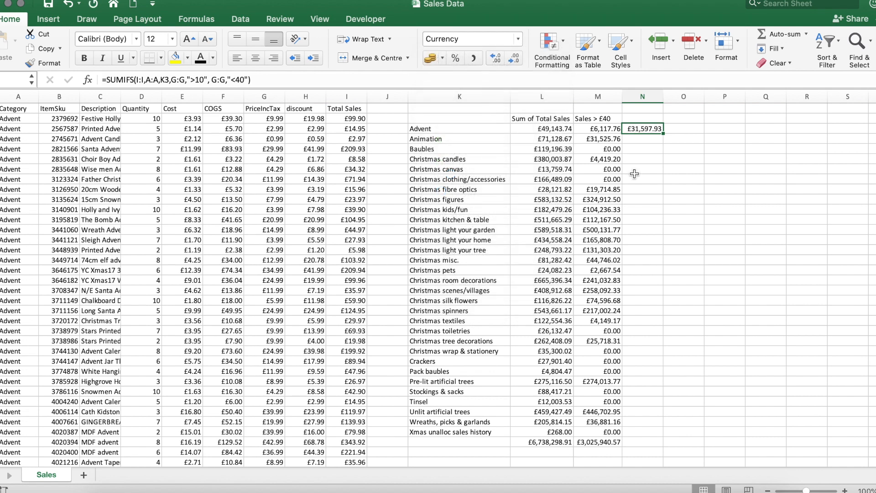
- Enter the heading ">10 but < 40" in N2, correcting the stray space in "but"
click(653, 118)
text(>10 b ut < 40)
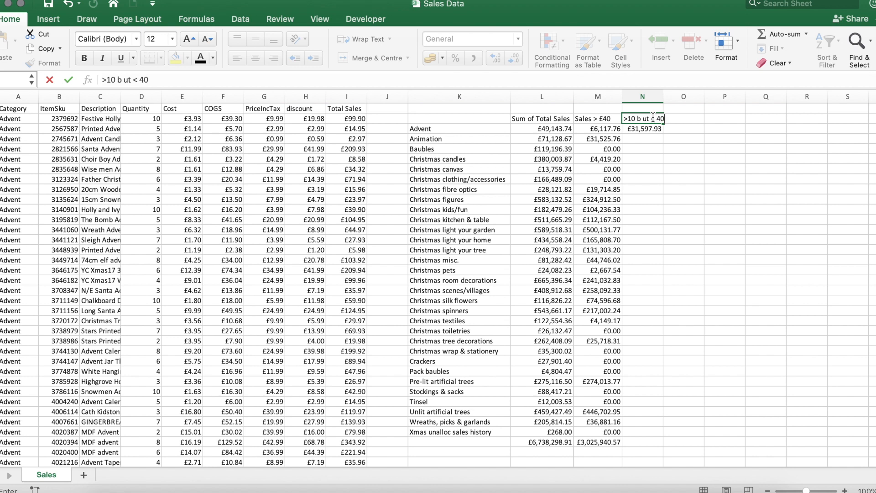
key(Return)
key(Up)
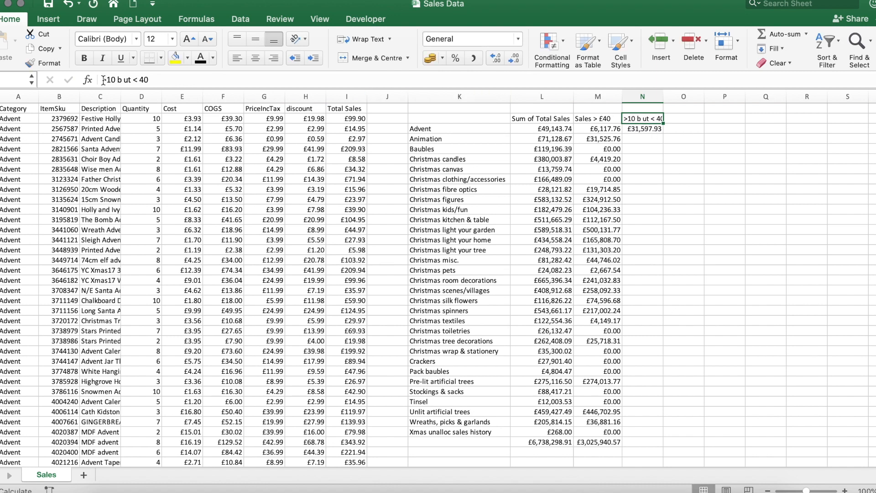
click(123, 80)
key(BackSpace)
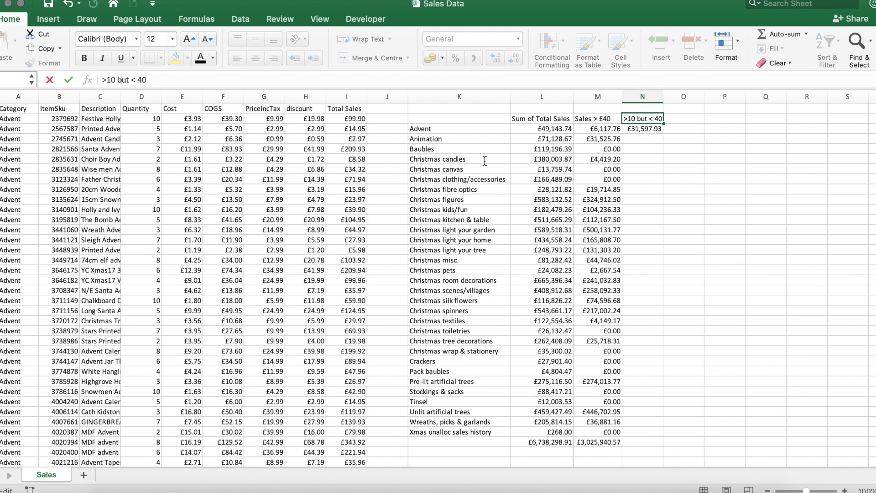
- Fill the N3 formula down to the last category in row 33
click(658, 136)
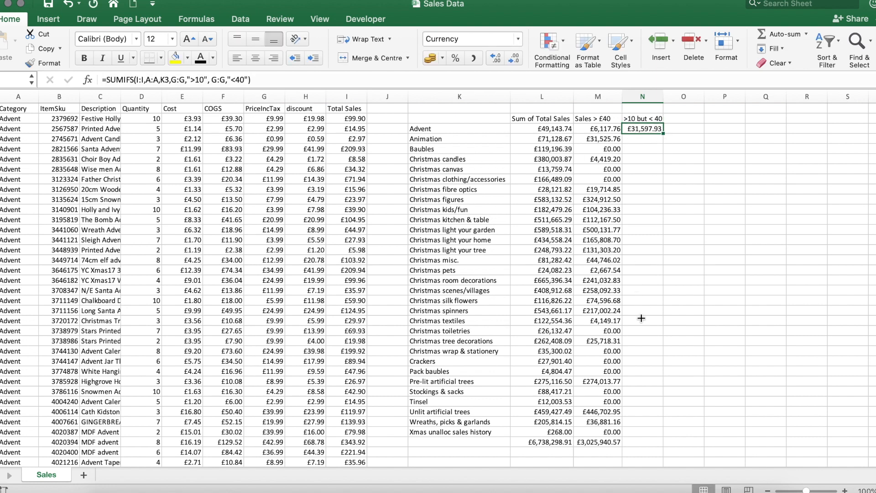
drag(642, 327, 642, 433)
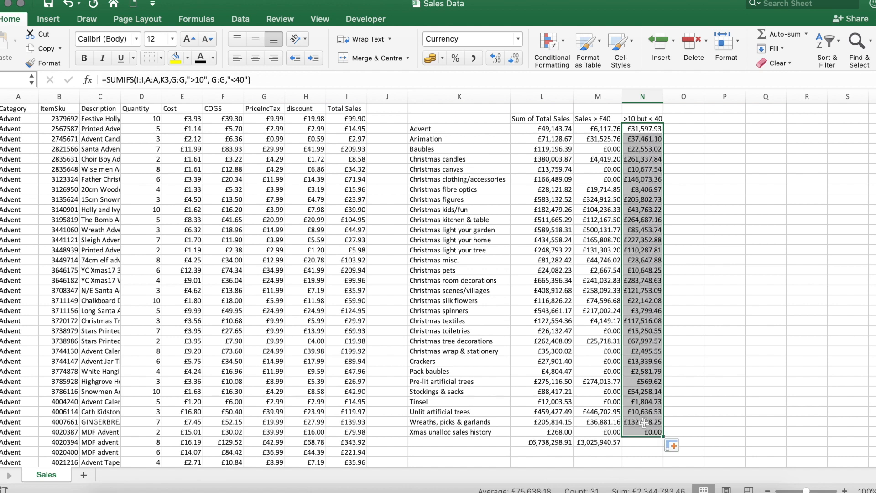
- Extend the M34 total formula across to N34 and widen column N slightly so its values fit
click(616, 444)
drag(624, 445, 691, 442)
drag(664, 97, 671, 97)
click(689, 189)
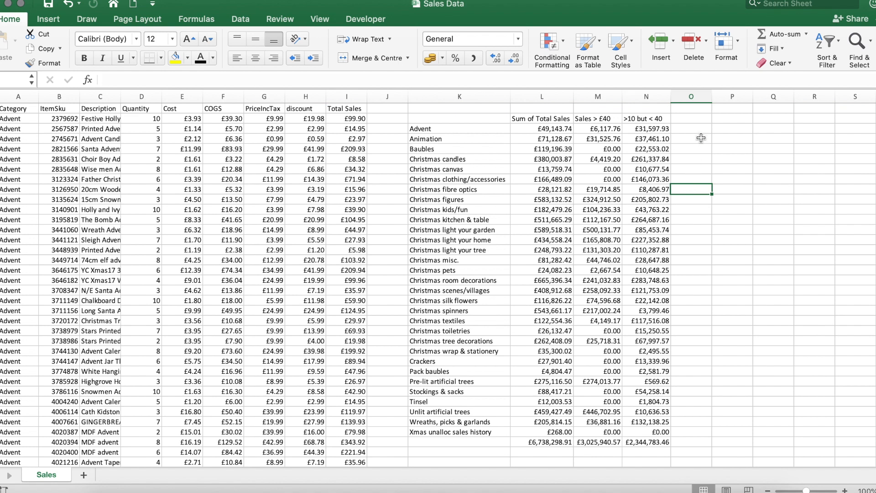
- Create a PivotTable from Sales columns A to I, placed on the existing worksheet at P2
click(729, 119)
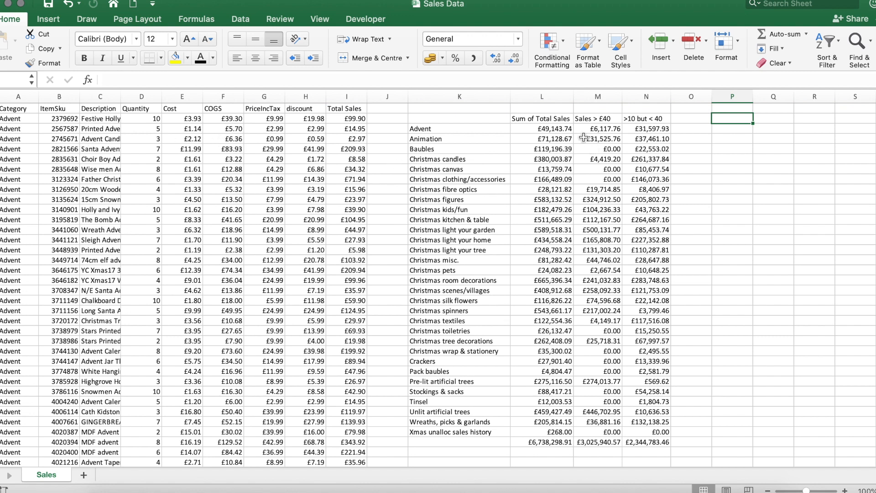
click(57, 21)
click(6, 46)
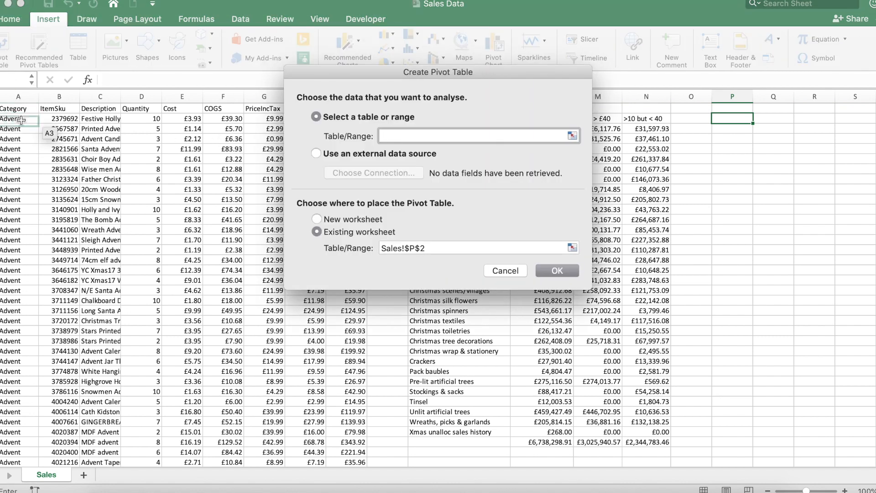
click(19, 96)
drag(372, 110, 363, 109)
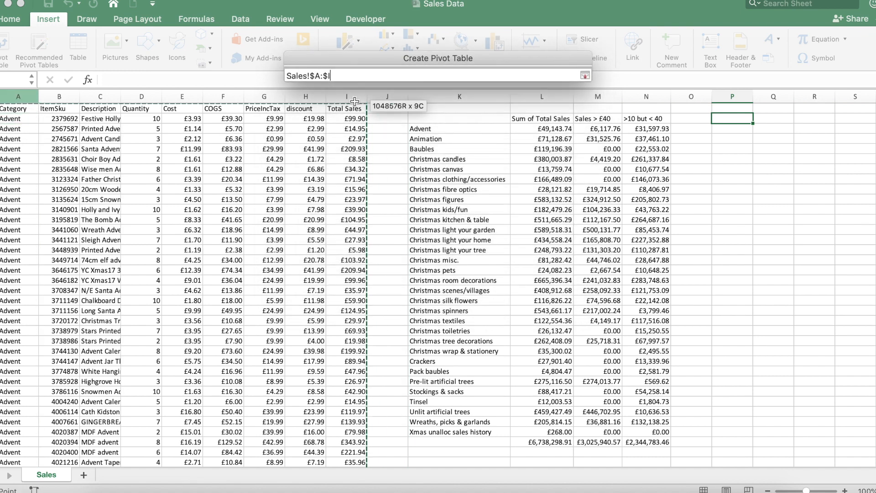
click(551, 273)
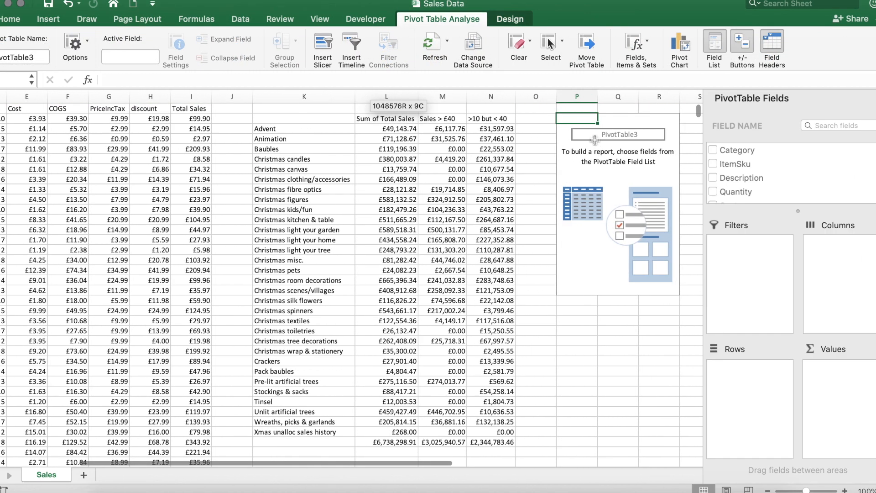
- Add Category to the PivotTable rows and Total Sales to its values
drag(730, 146, 751, 380)
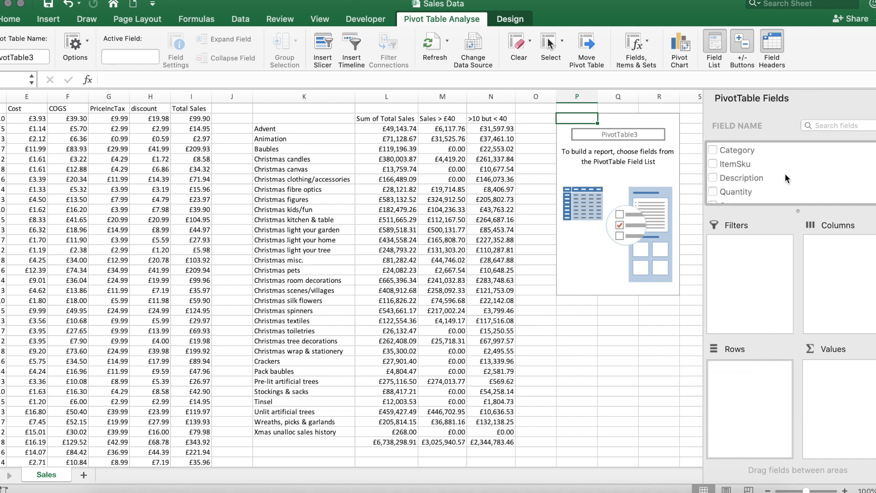
scroll(784, 183, down, 5)
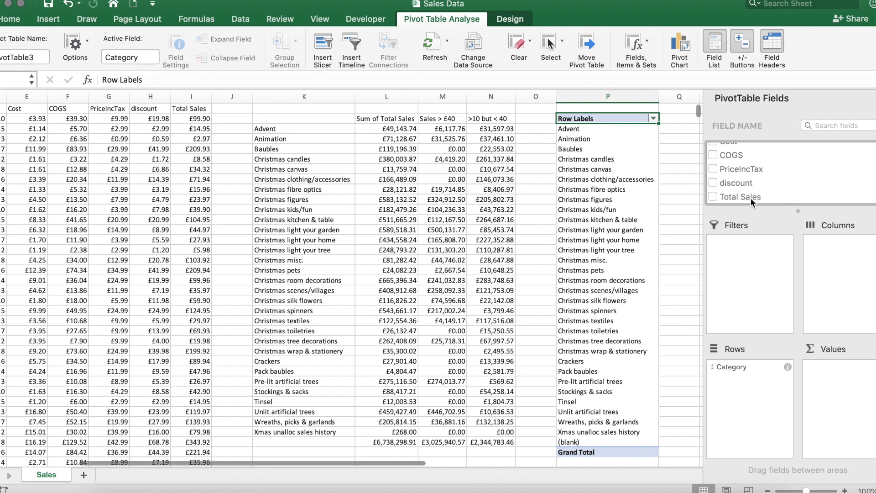
drag(750, 196, 840, 381)
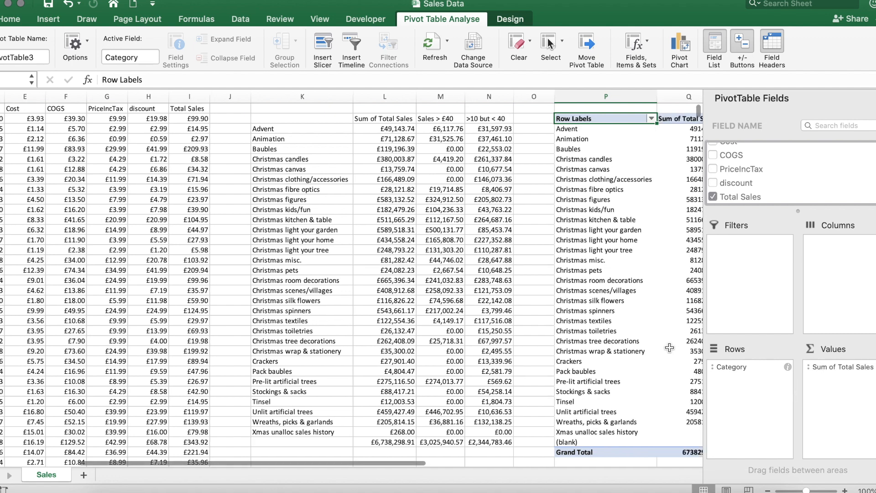
scroll(615, 324, right, 3)
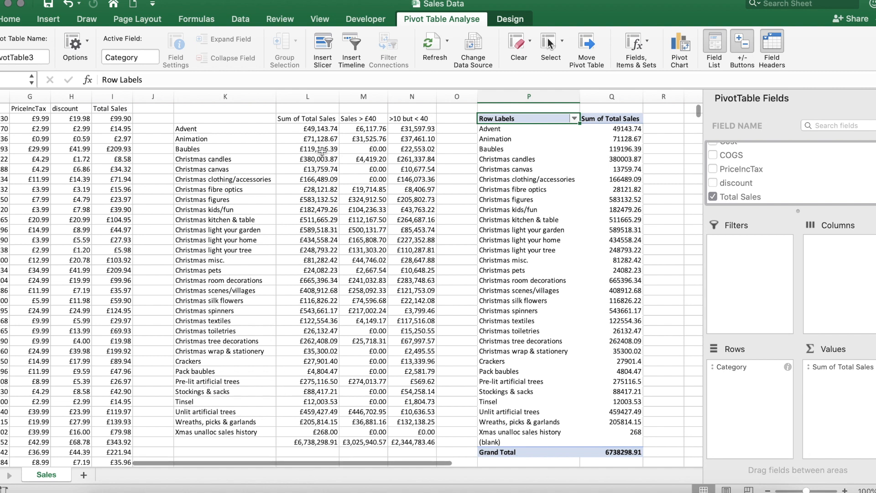
- Format the PivotTable's Sum of Total Sales values as Currency with the £ symbol and 2 decimal places
click(612, 169)
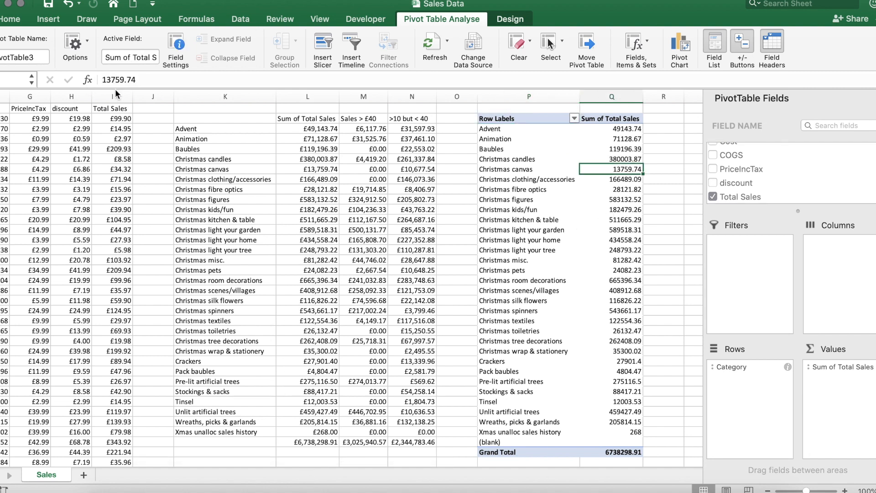
click(175, 46)
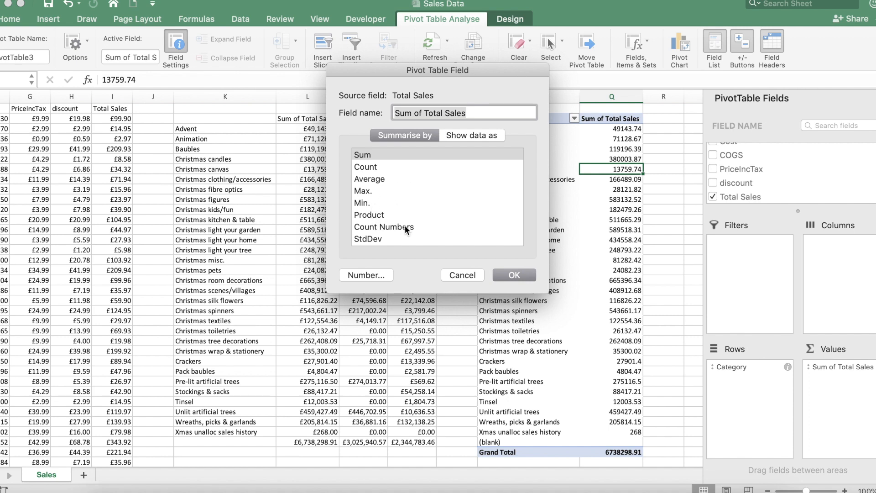
scroll(411, 220, down, 3)
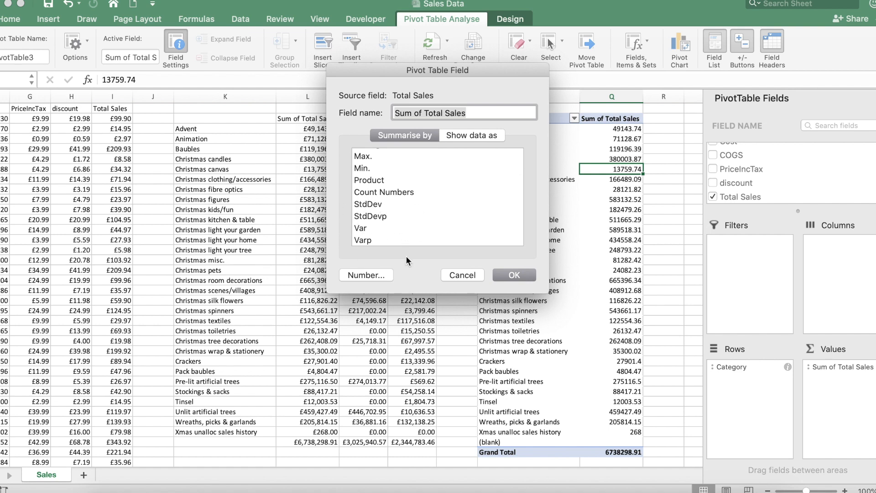
scroll(432, 196, up, 3)
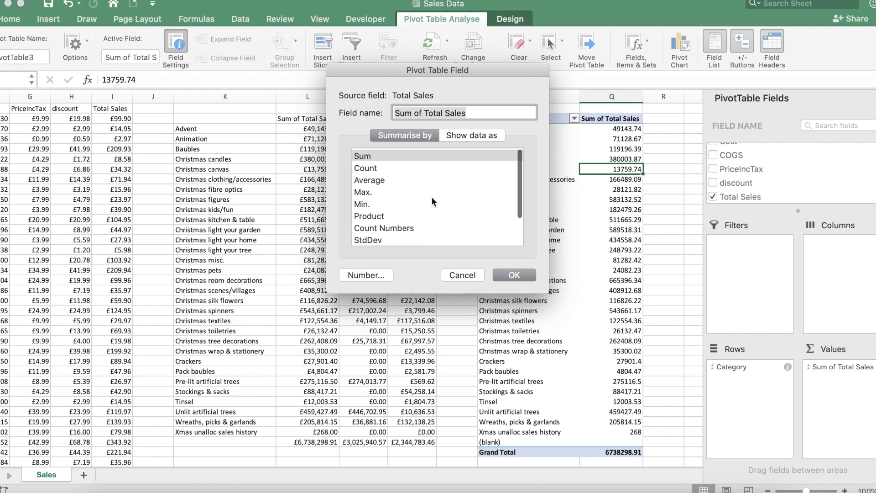
click(373, 276)
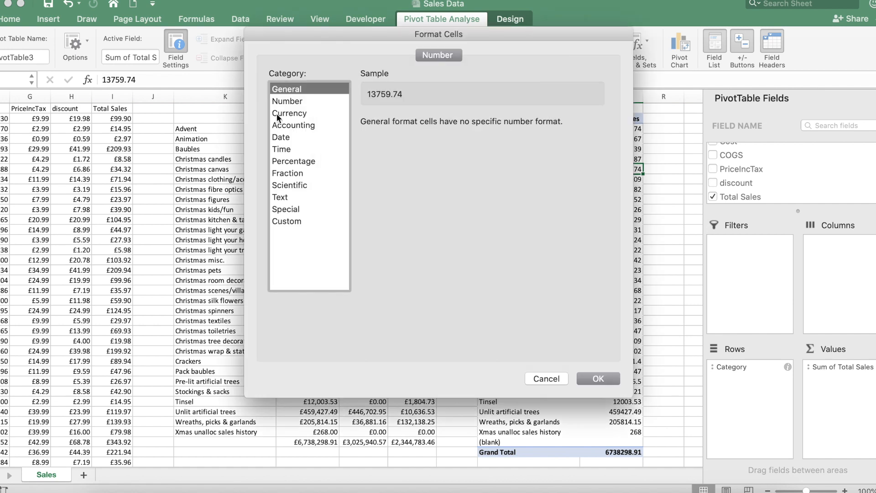
click(277, 112)
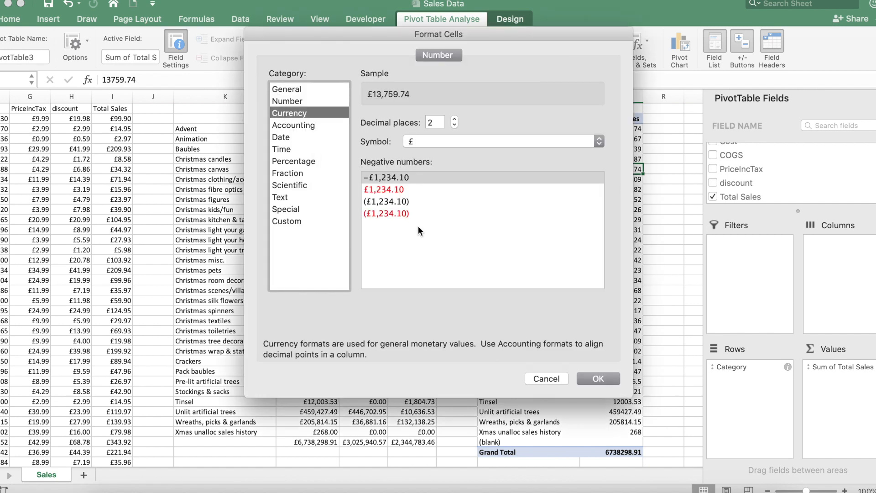
click(584, 374)
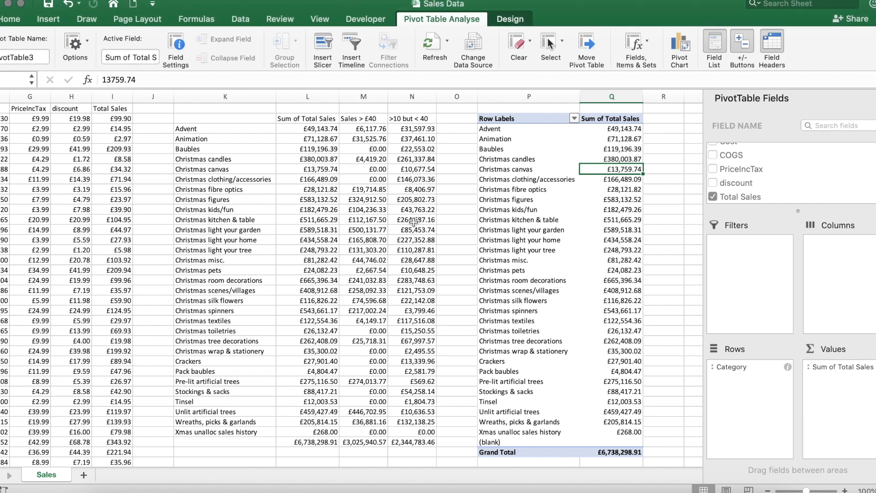
click(663, 169)
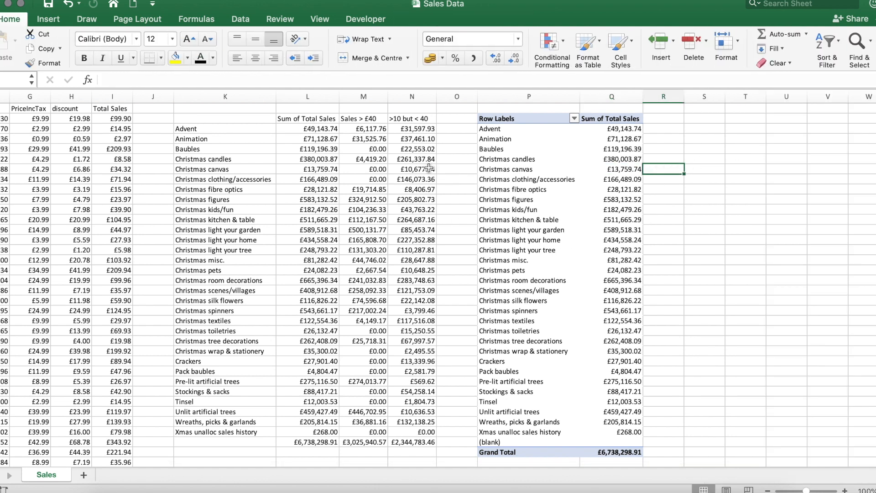
- Inspect the SUM formula and its referenced range in total cell L34 without changing it
scroll(241, 158, left, 5)
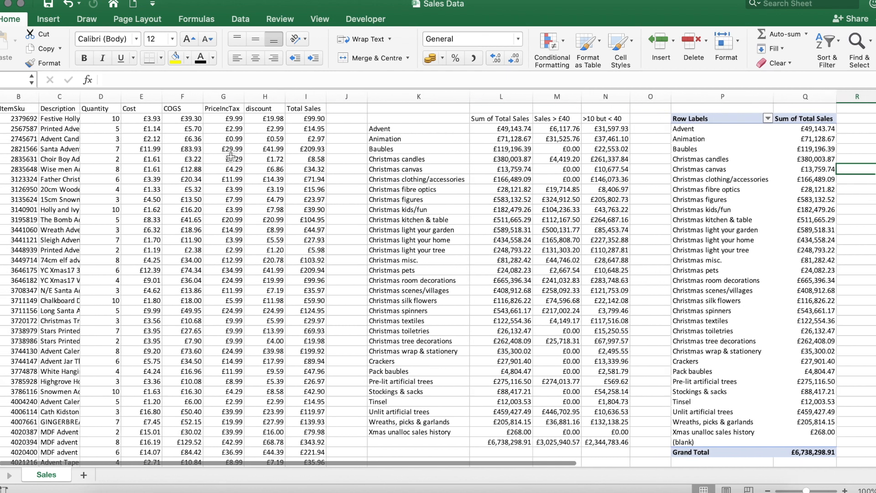
click(504, 442)
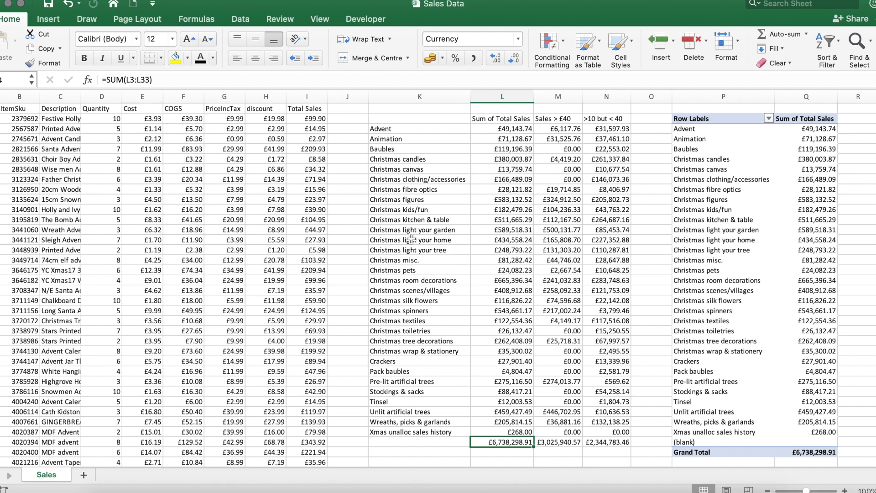
key(F2)
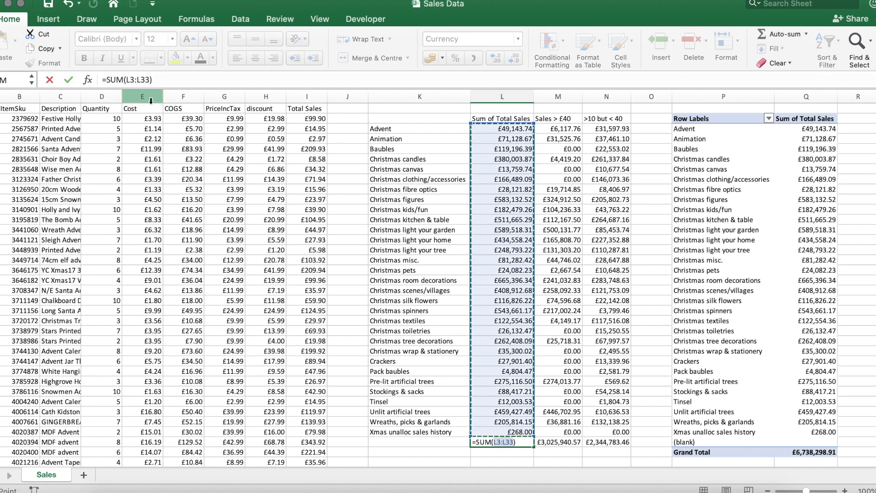
key(Escape)
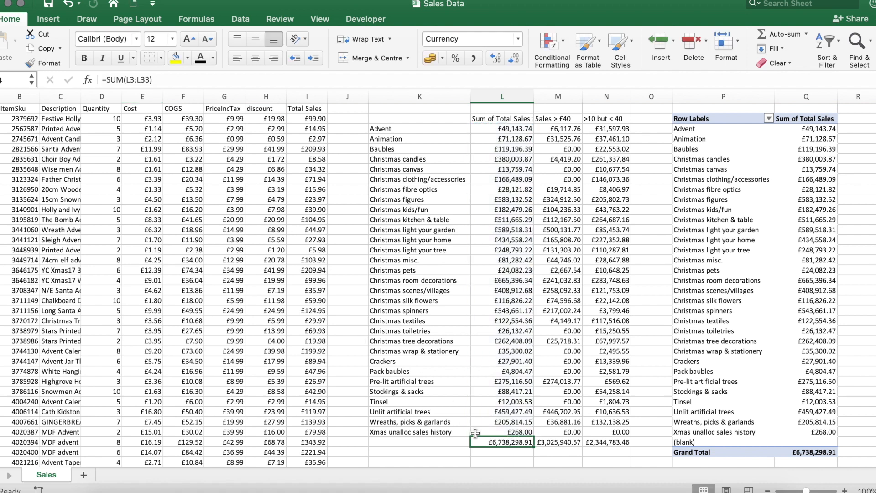
- Enter =SUM(L10,L17,L25,L28,) in cell L35 to add the four separate category totals
click(483, 454)
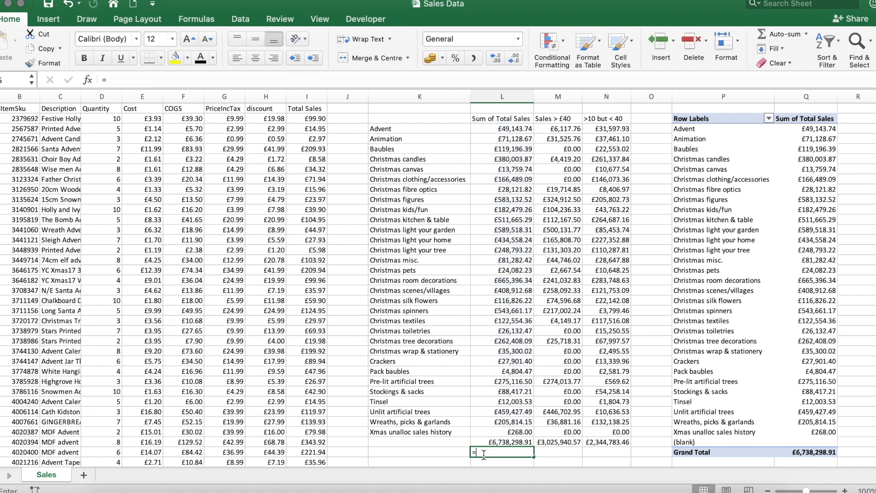
text(=sum()
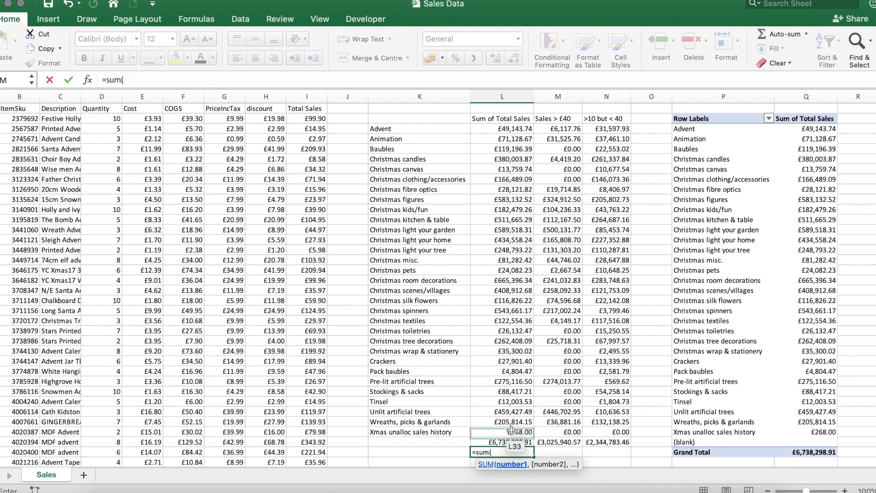
click(499, 199)
text(,)
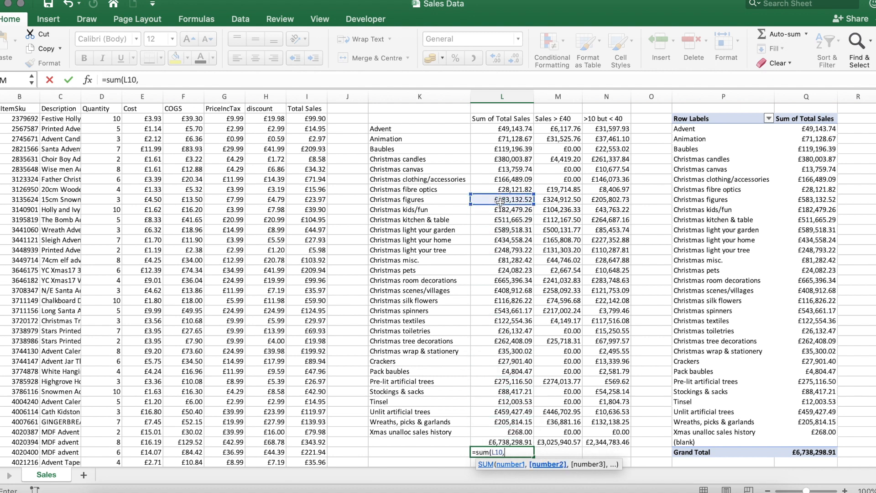
click(506, 270)
text(,)
click(514, 350)
text(,)
click(512, 382)
text(,)
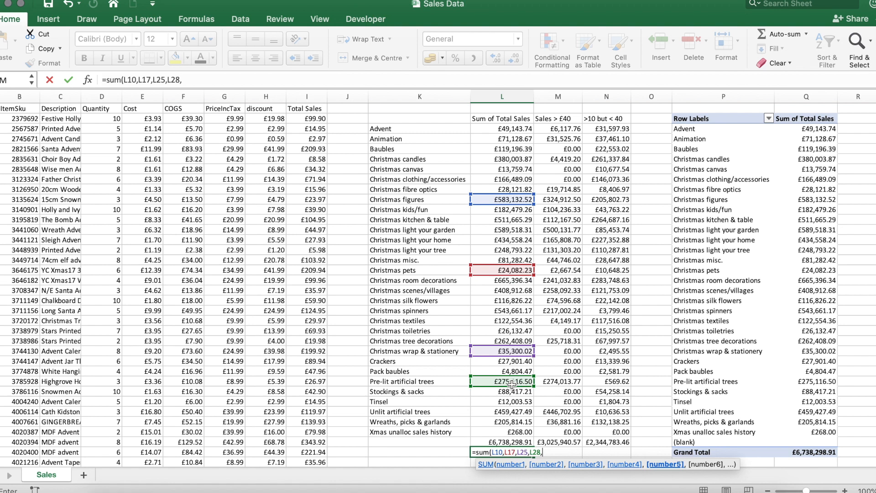
text())
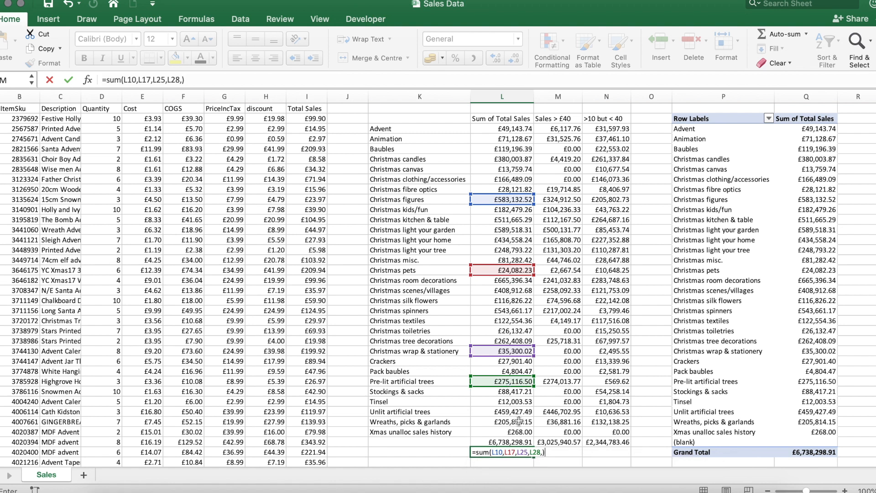
key(Return)
- Enter =L24+L25+L26+L27 in cell L36 to add adjacent category totals with plus signs
scroll(542, 422, down, 4)
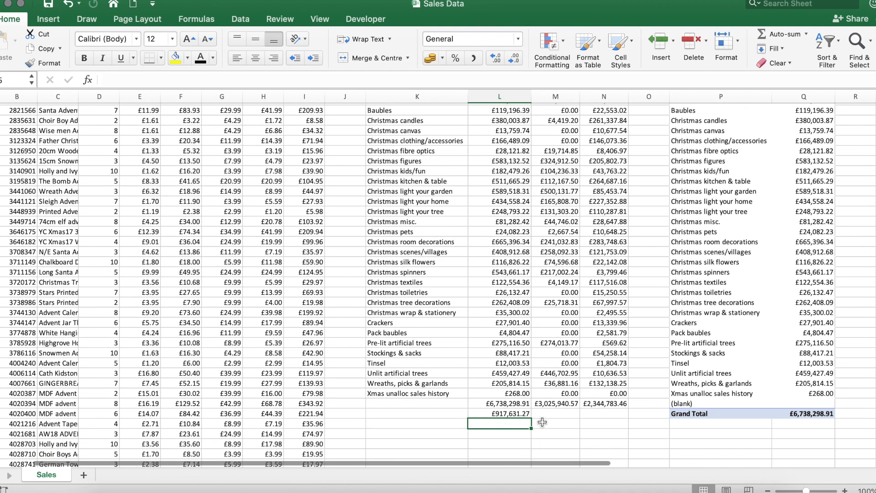
text(=)
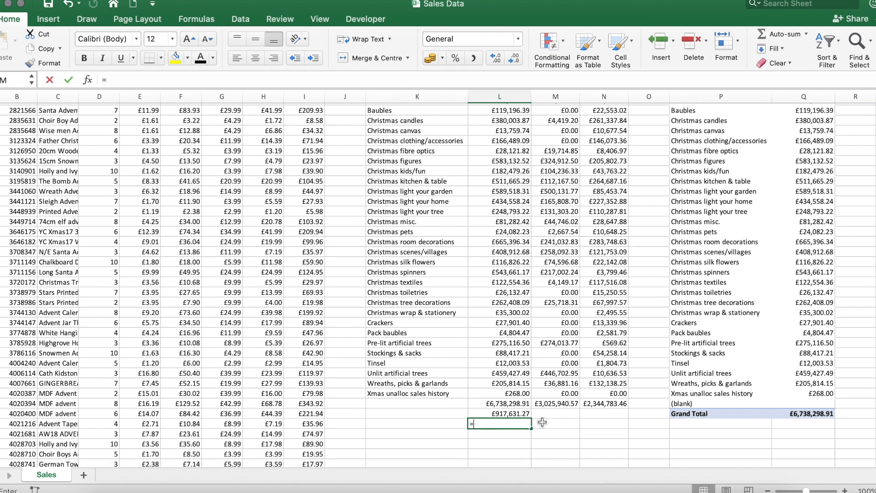
click(508, 301)
text(+)
click(510, 313)
text(+)
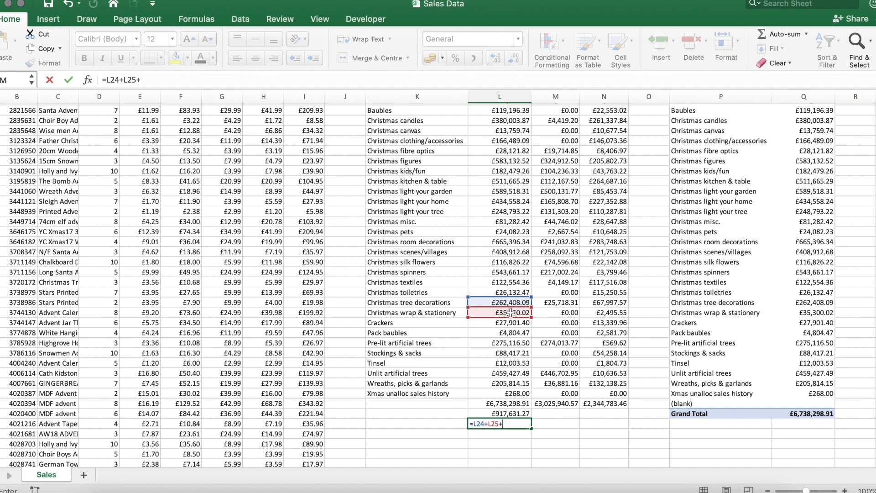
click(514, 322)
text(+)
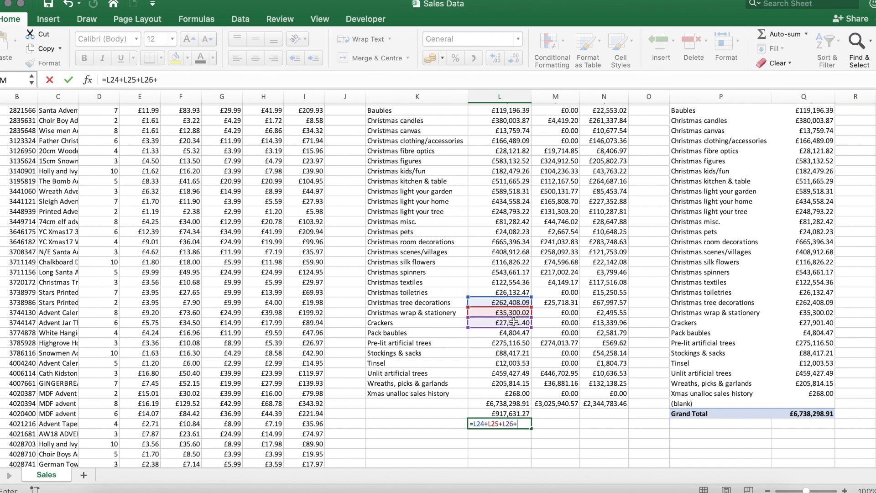
click(513, 333)
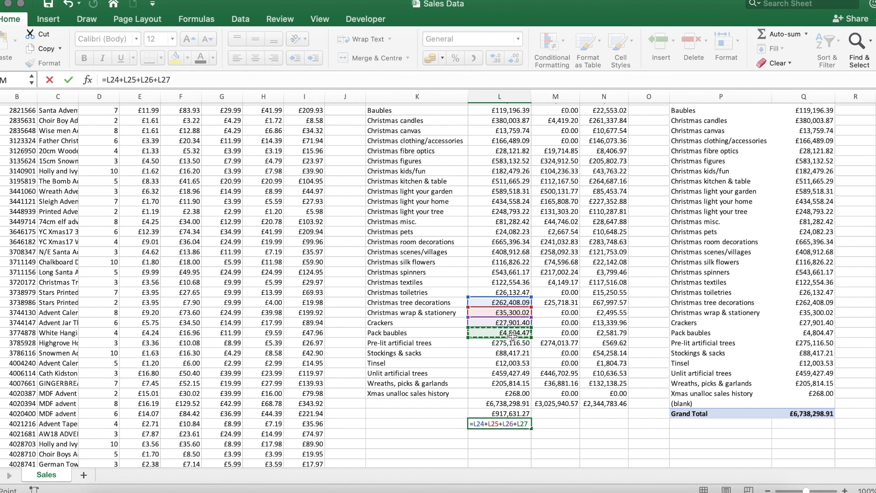
key(Return)
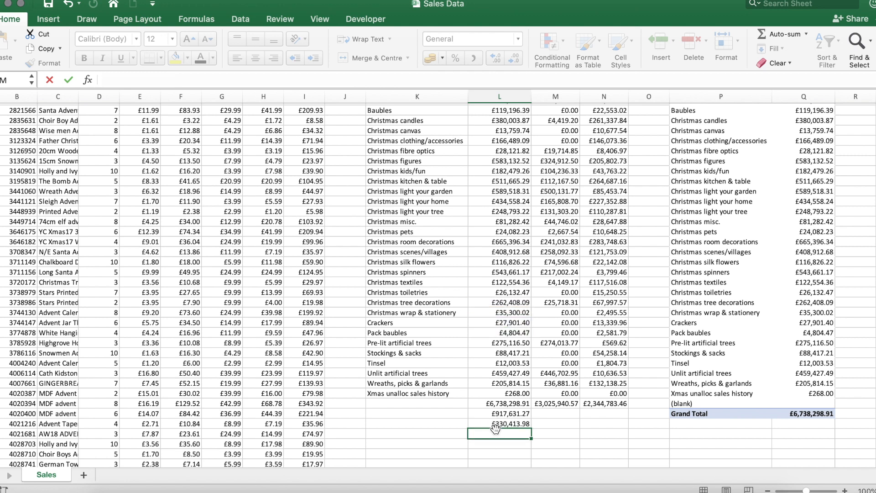
- Delete the two example formulas in cells L35 and L36
click(490, 424)
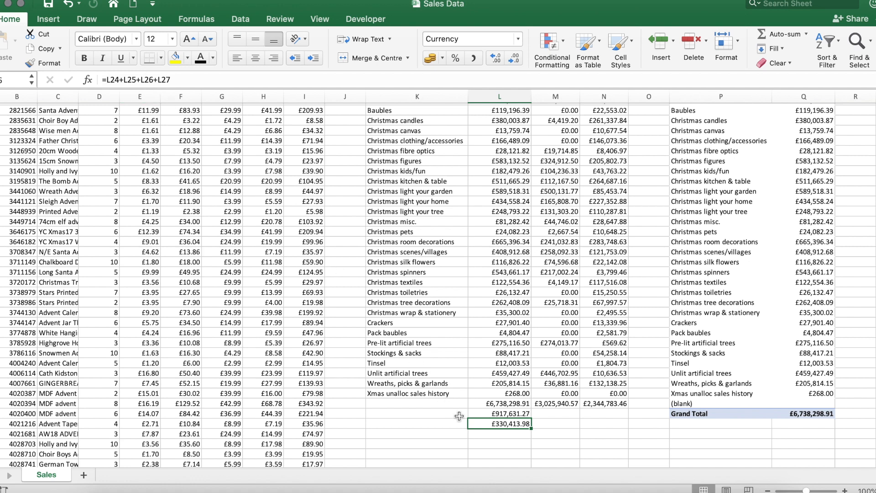
drag(491, 414, 490, 421)
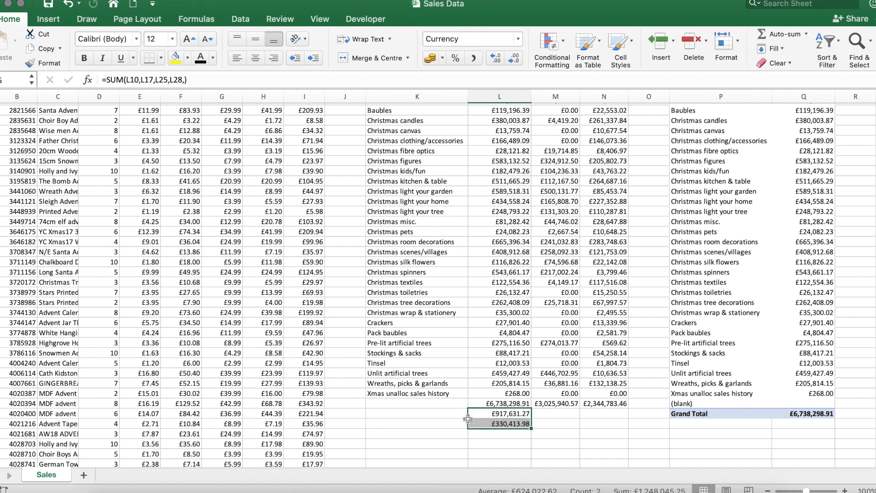
key(Delete)
- Review the SUM formula in L34 and the SUMIF formula for Advent in L3
click(489, 405)
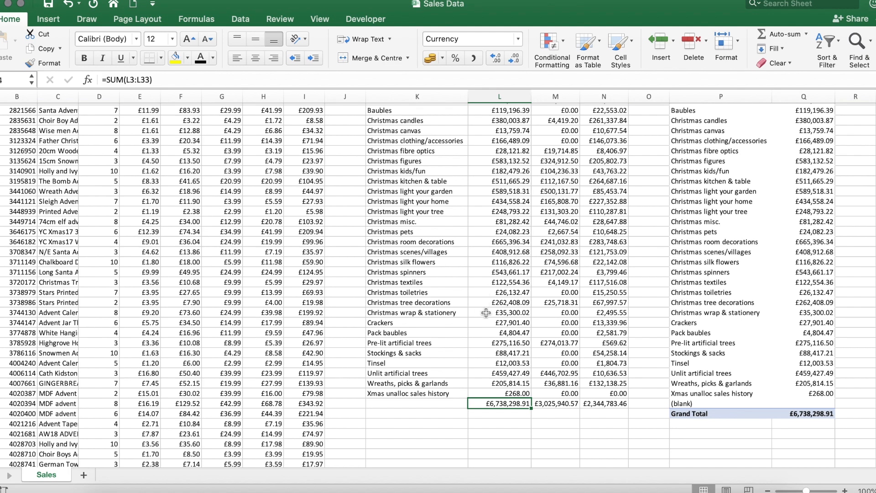
scroll(529, 159, up, 4)
click(497, 128)
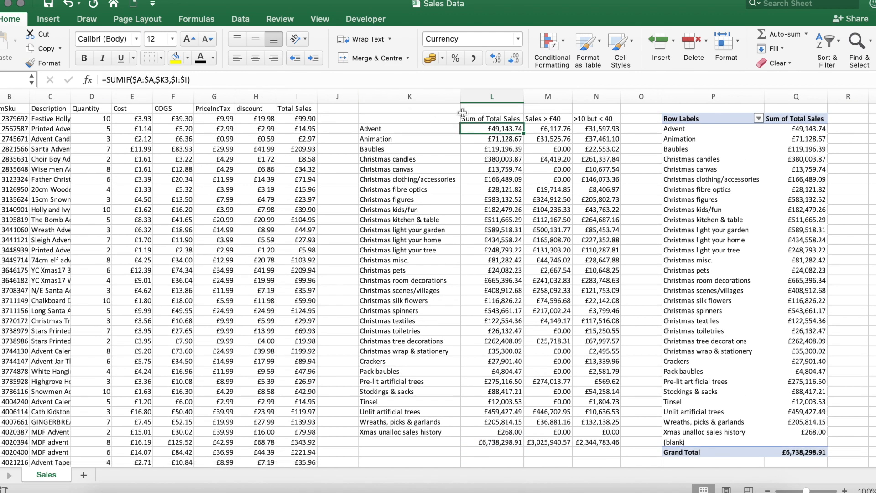
- Enter =SUMIF(I:I,">10") in cell L1 to total the column I sales values greater than 10
click(479, 110)
text(=sumif()
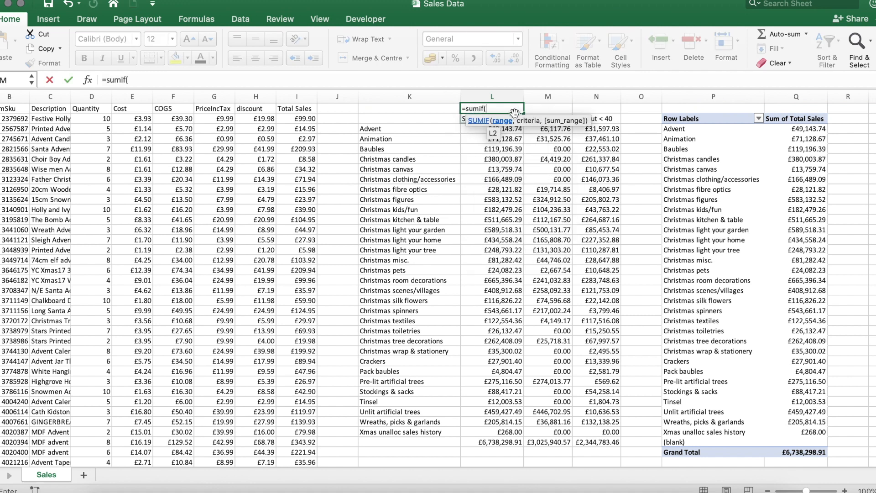
click(295, 97)
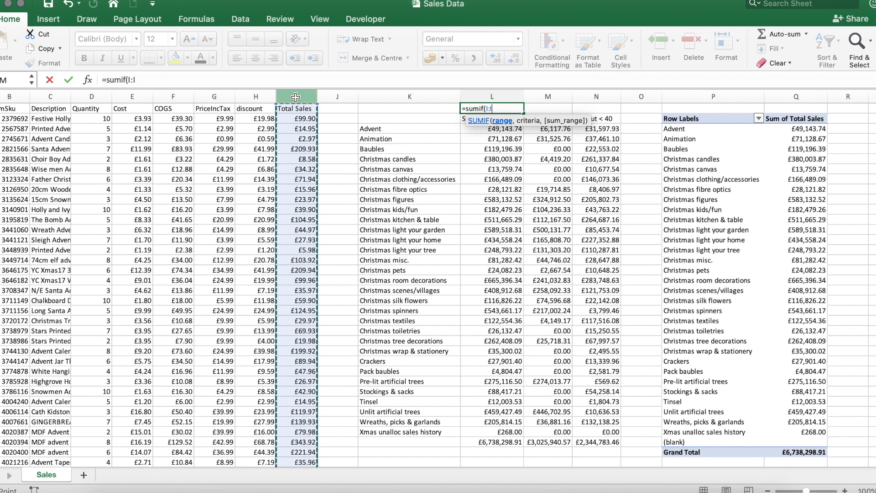
text(,>10)
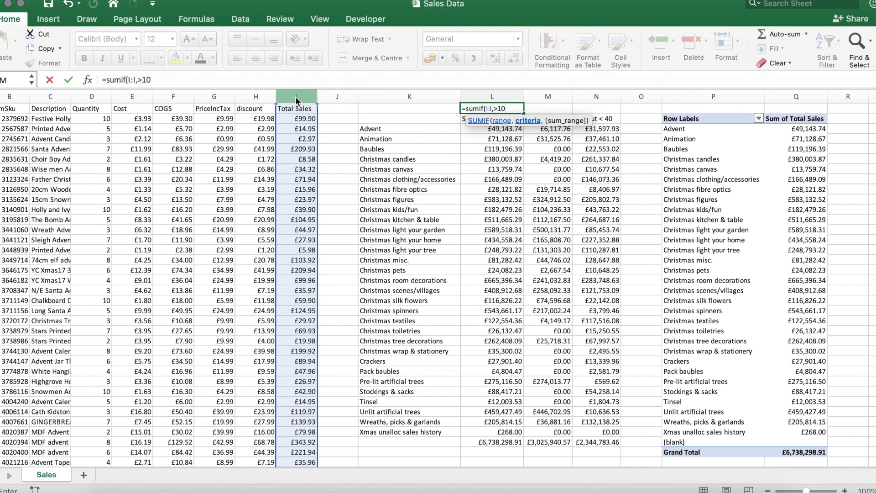
key(Return)
click(513, 219)
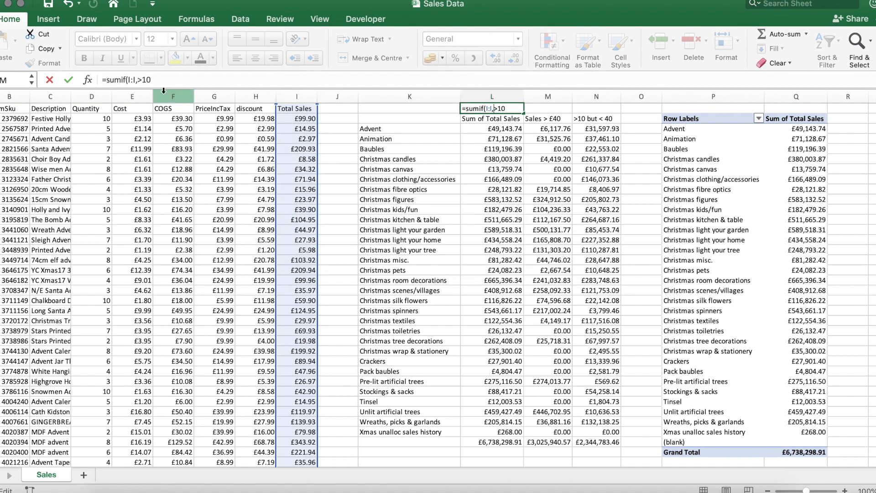
click(139, 81)
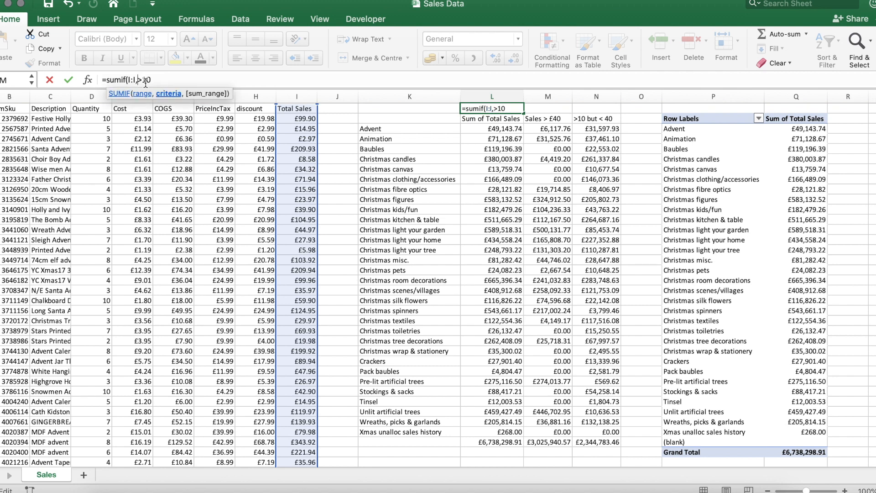
text(")
key(Return)
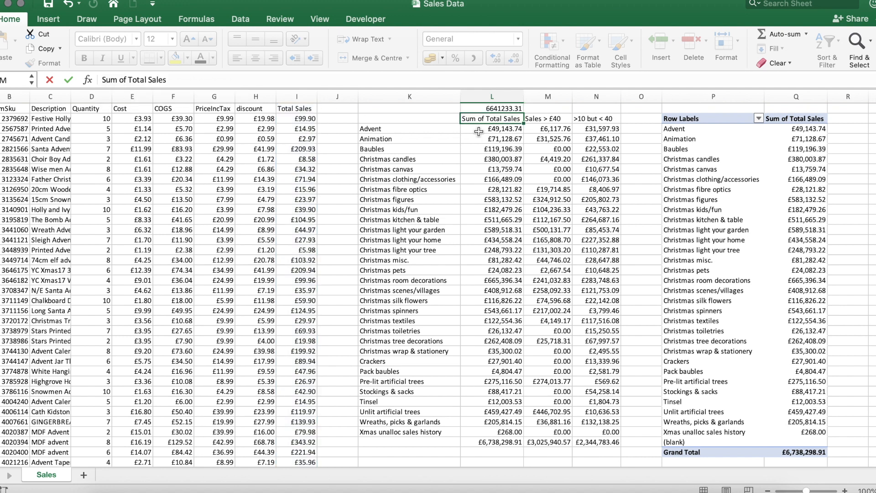
- Compare the SUMIF formula in L1 with the category SUMIF formula in L3
click(502, 109)
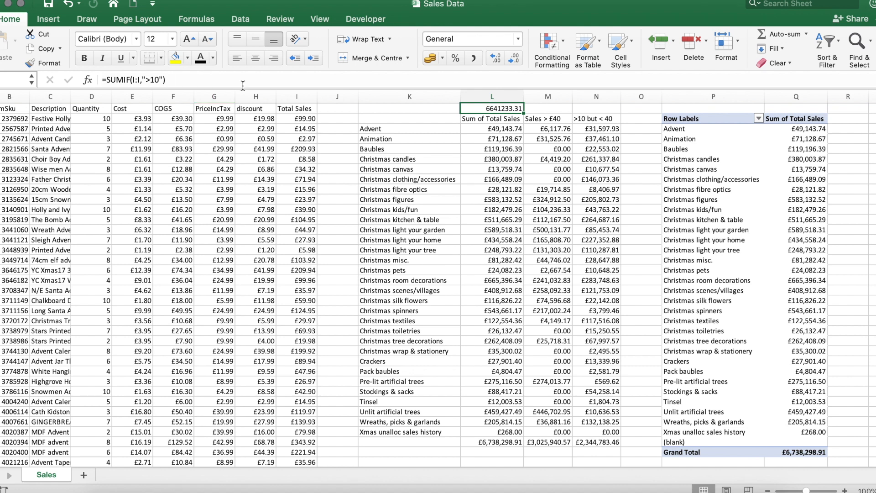
click(482, 130)
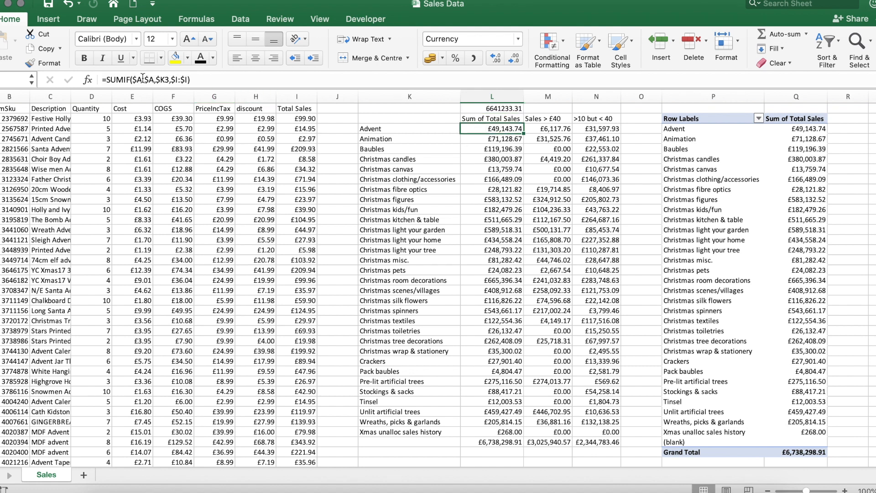
- Review the ranges and criteria used by the SUMIF formulas in L3 and L1
click(201, 79)
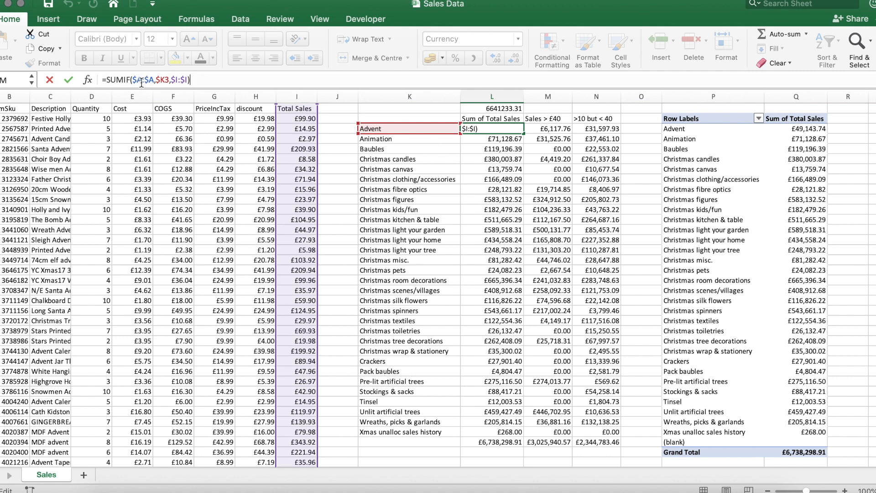
scroll(124, 193, left, 3)
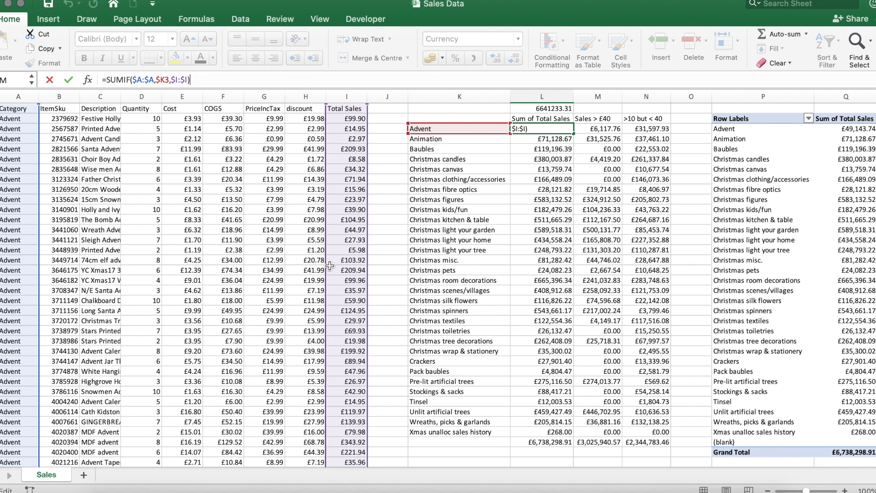
click(542, 108)
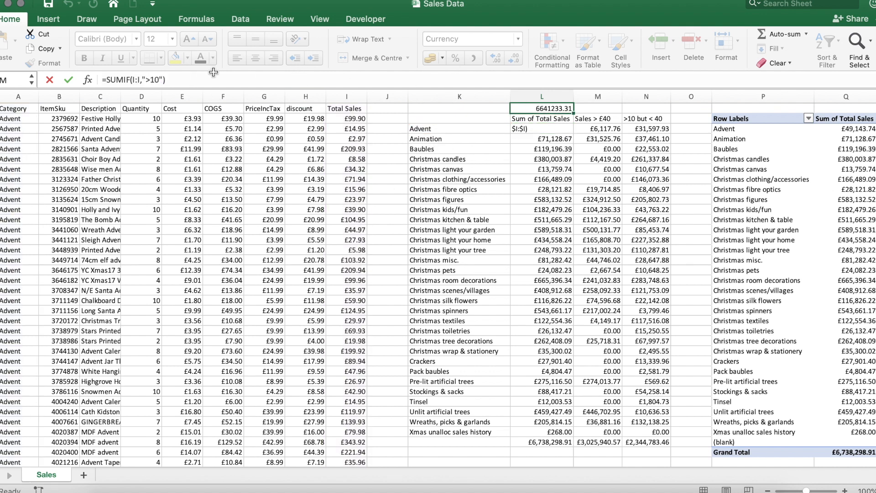
click(174, 79)
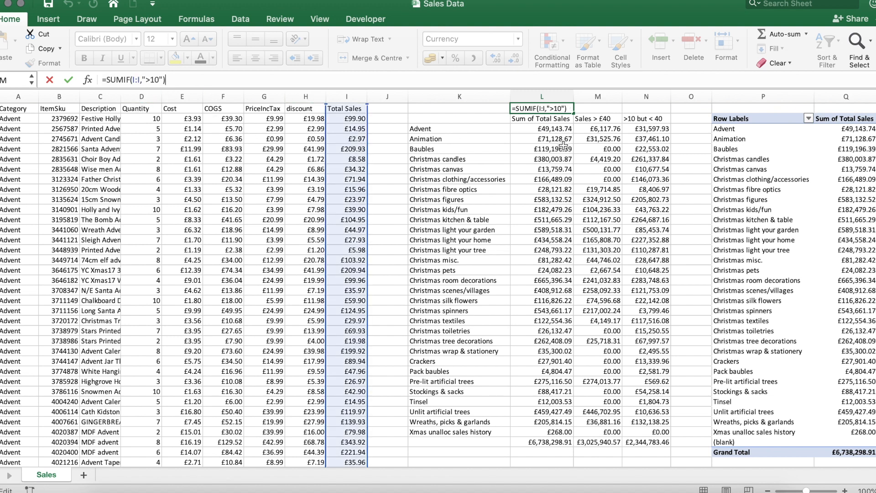
key(Return)
- Review the SUMIFS formulas in M4 and N3, checking the sum range and each criteria range
click(605, 138)
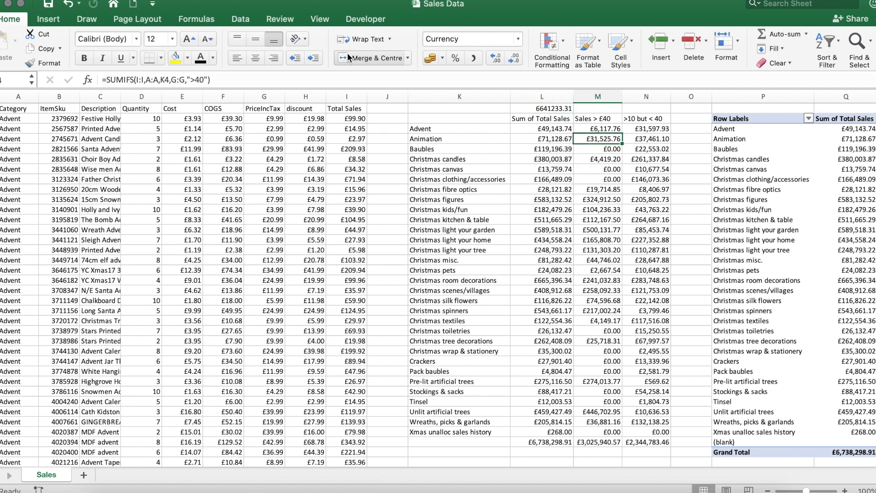
click(272, 80)
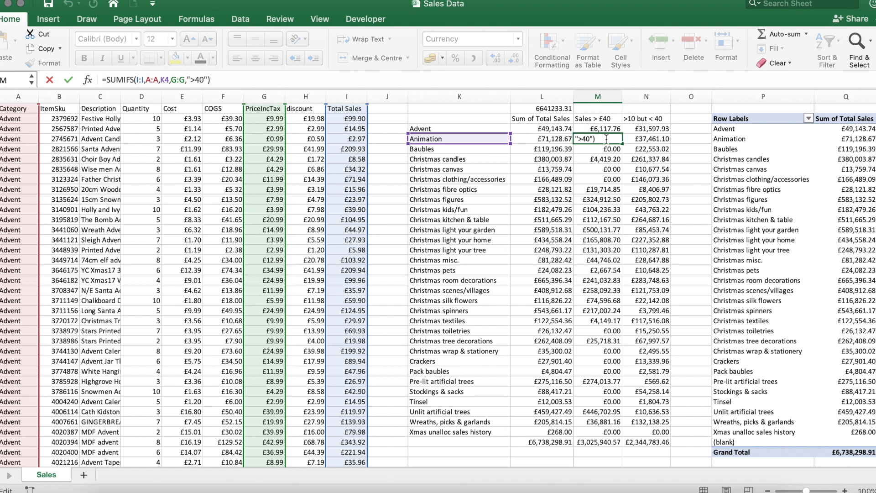
key(Return)
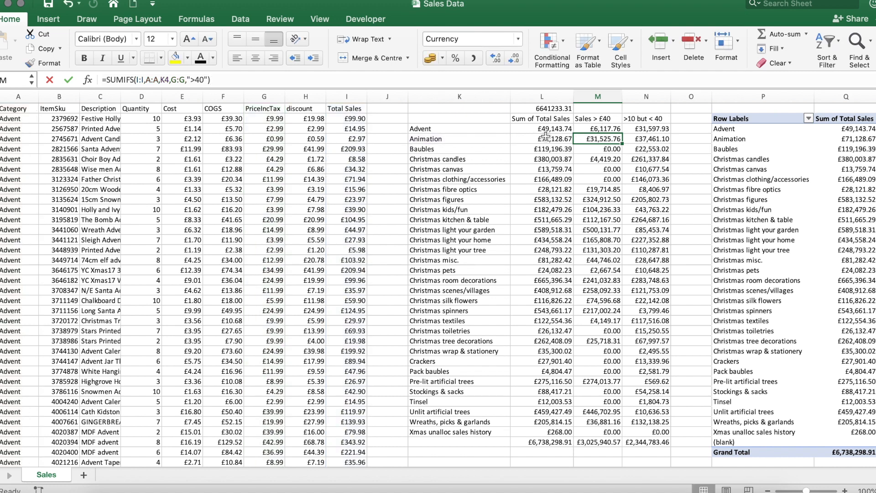
click(646, 130)
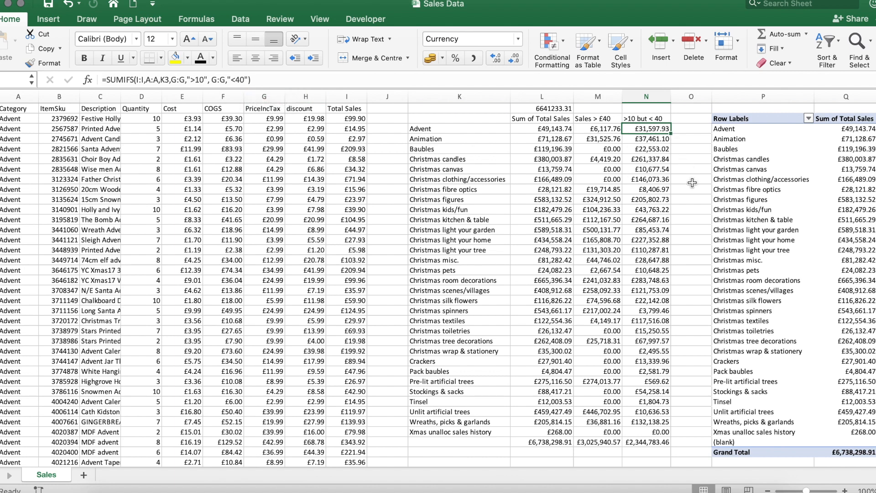
- Insert two blank columns at O and P, between the SUMIFS results and the PivotTable
scroll(691, 180, right, 5)
drag(551, 96, 606, 96)
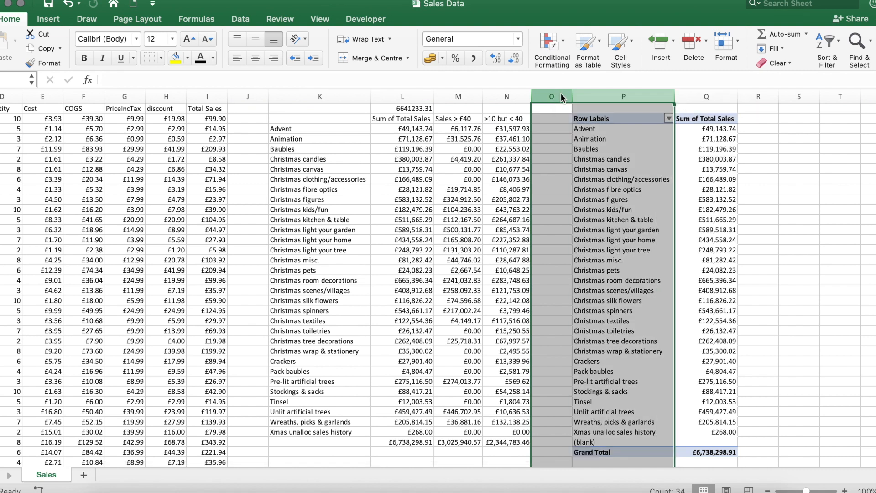
right_click(619, 94)
click(579, 145)
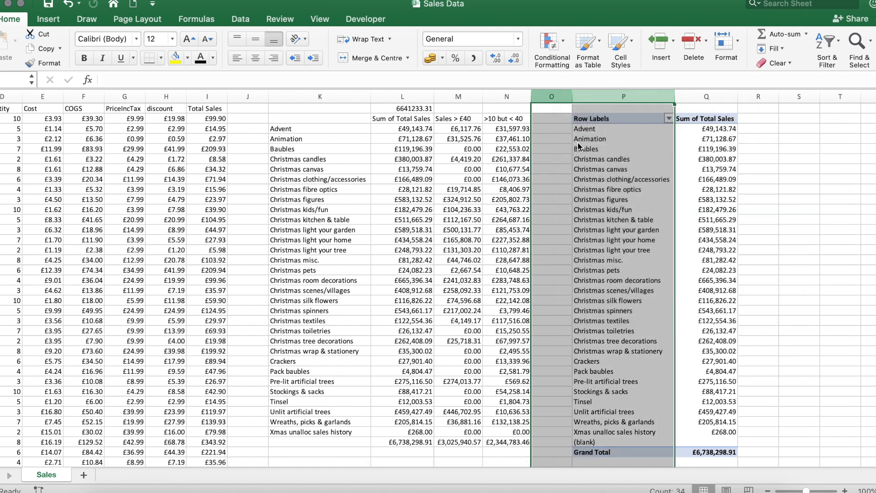
- Enter 10 in cell O2 and 40 in cell P2 as the lower and upper price limits
click(550, 128)
click(551, 116)
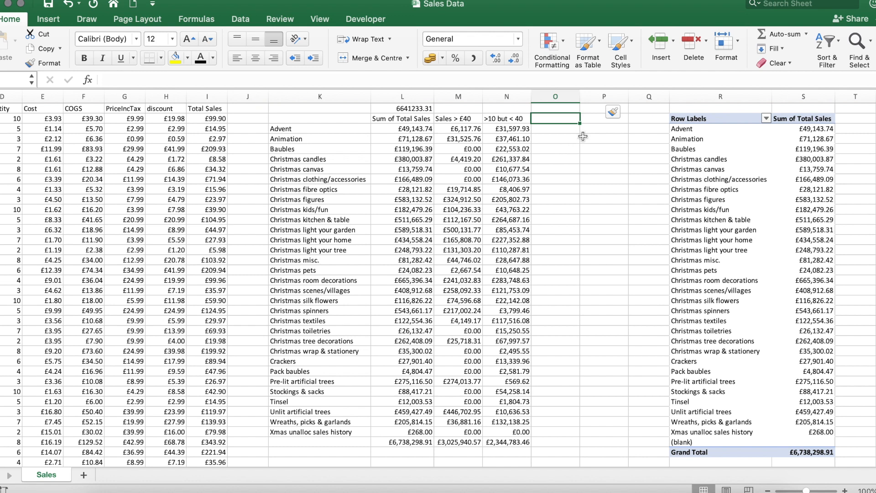
text(10)
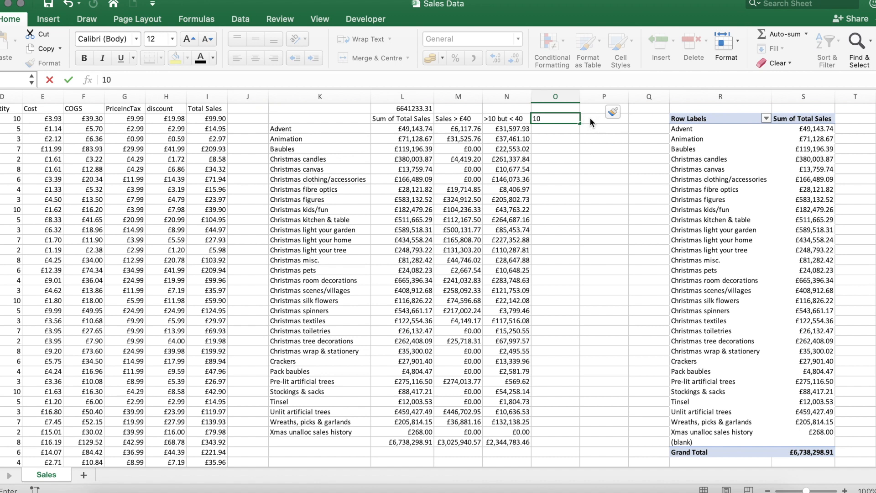
click(589, 117)
text(40)
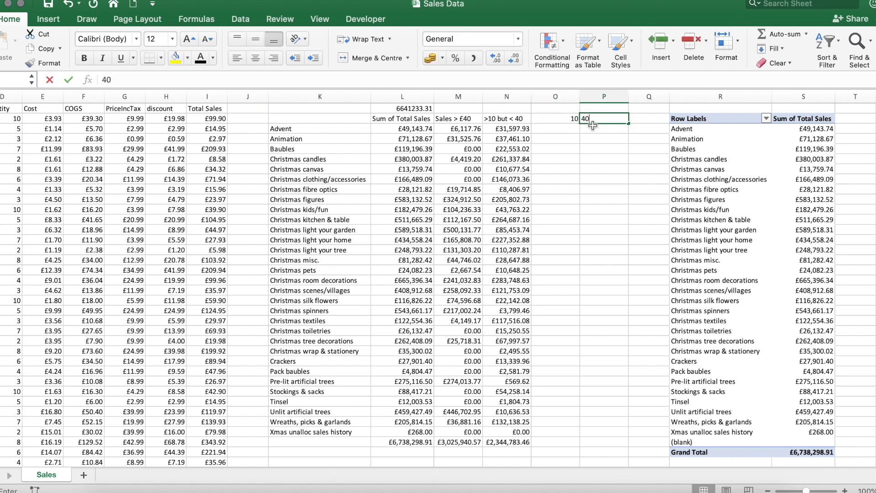
- Start a SUMIFS formula in O3 that sums column I where column A matches the category in K3
click(556, 133)
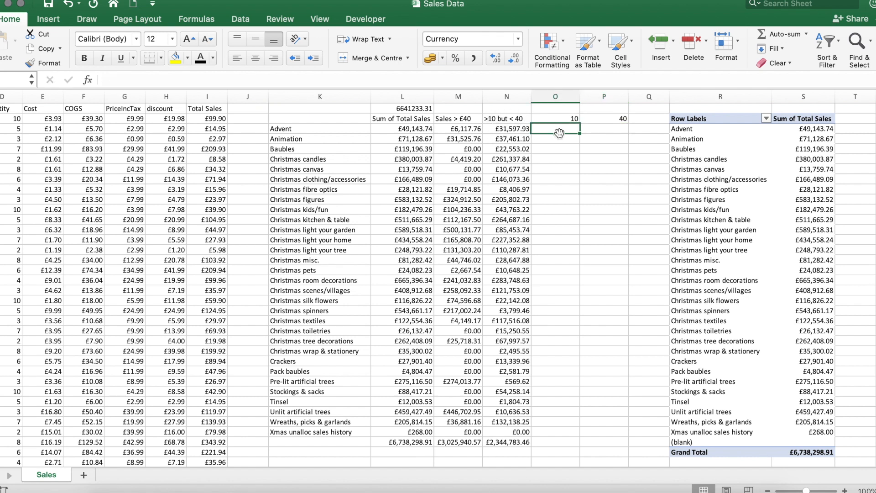
text(=sumifs()
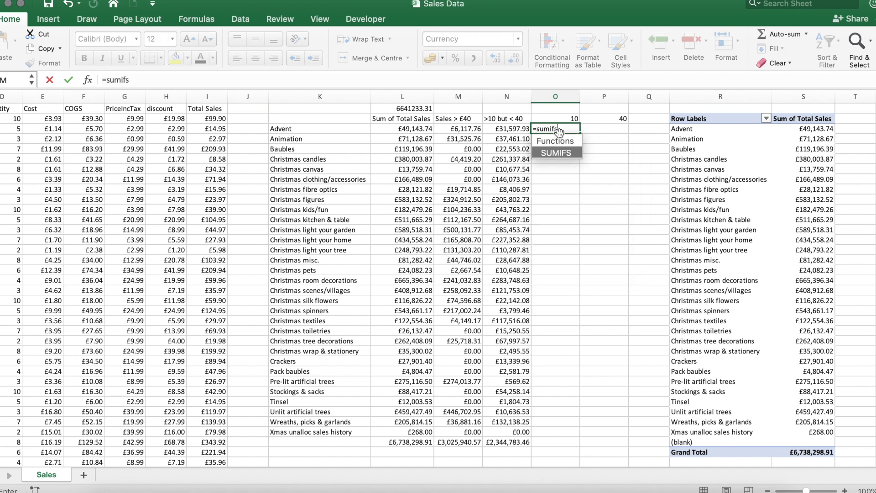
click(196, 98)
text(,)
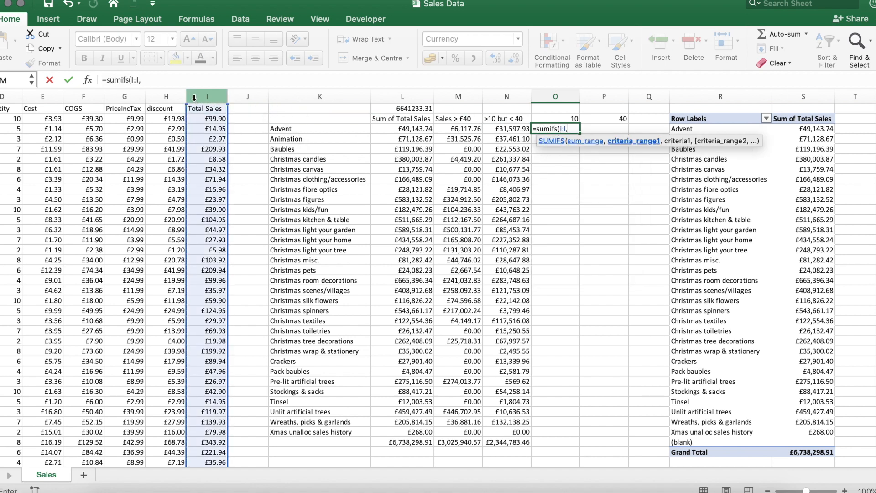
scroll(45, 96, left, 5)
click(25, 96)
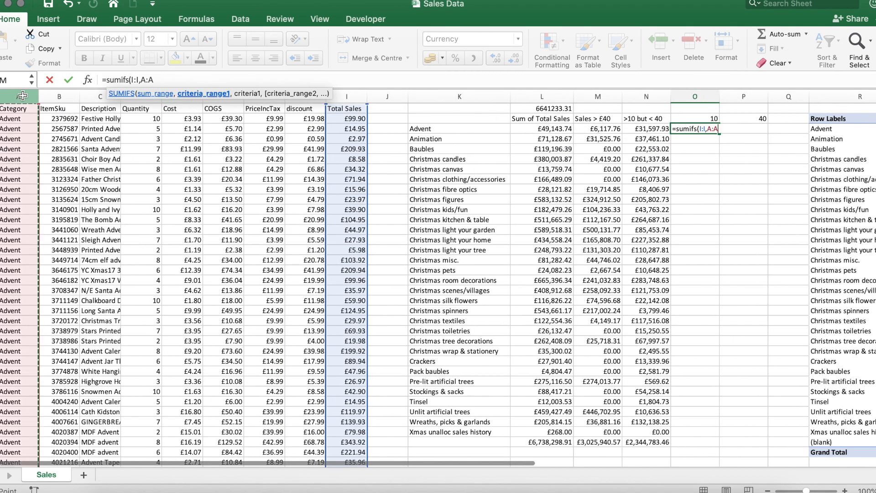
text(,)
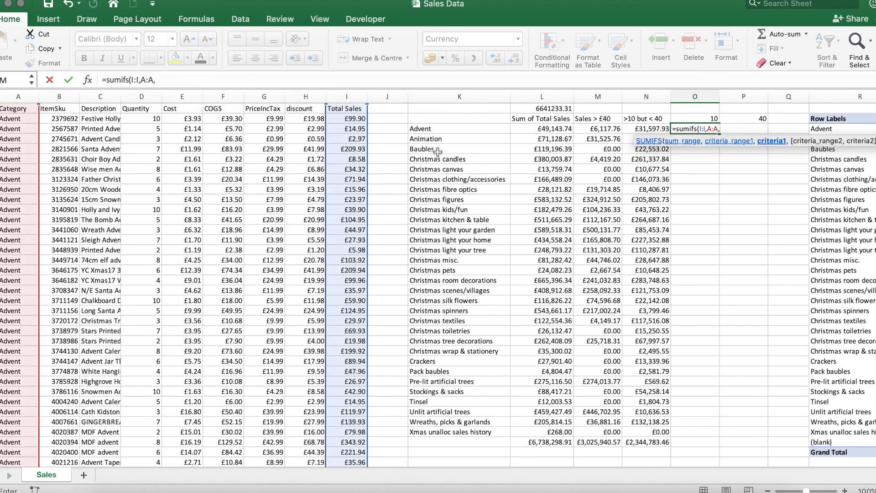
click(454, 129)
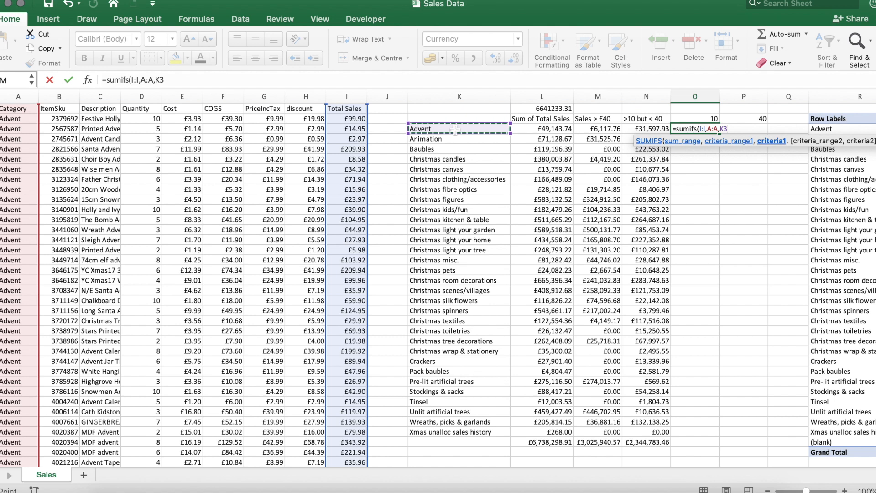
text(,)
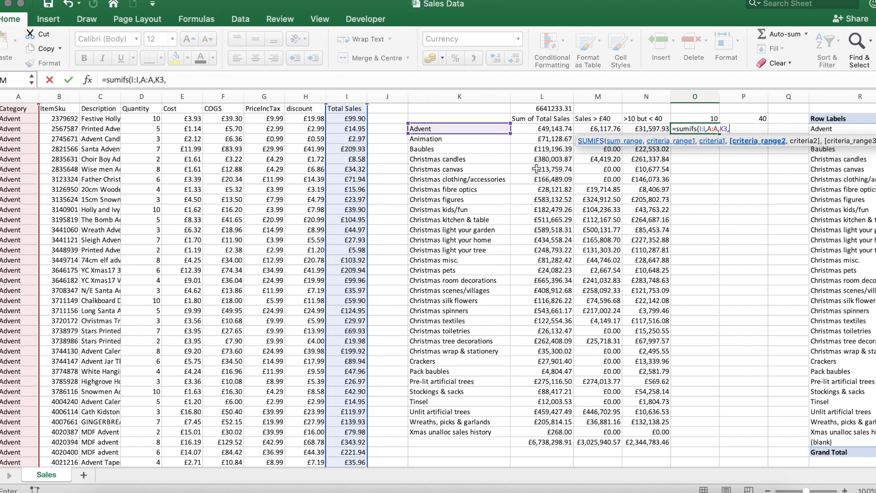
- Complete the O3 formula with the price criteria G:G,">" & O2 and G:G,"<" & P2
click(262, 94)
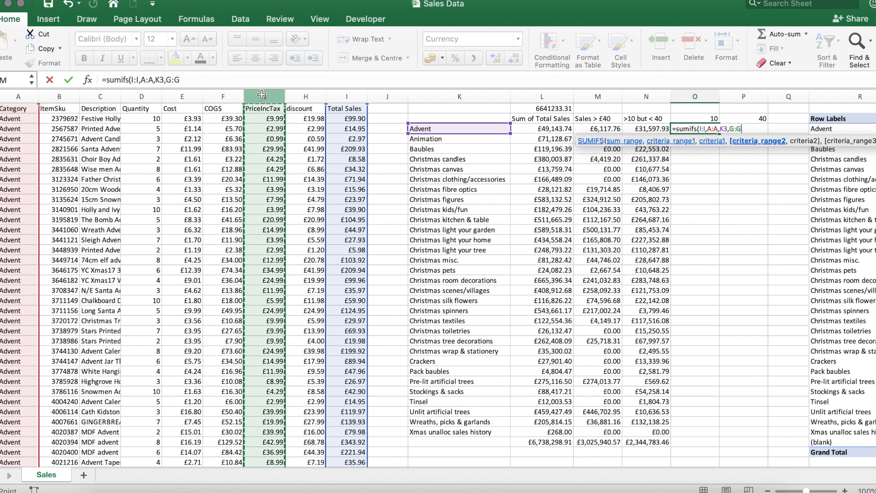
text(,">" &)
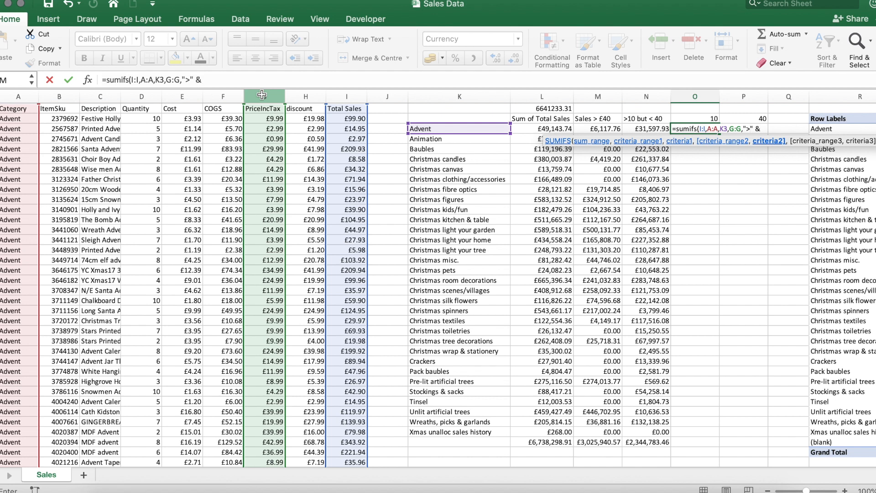
click(681, 118)
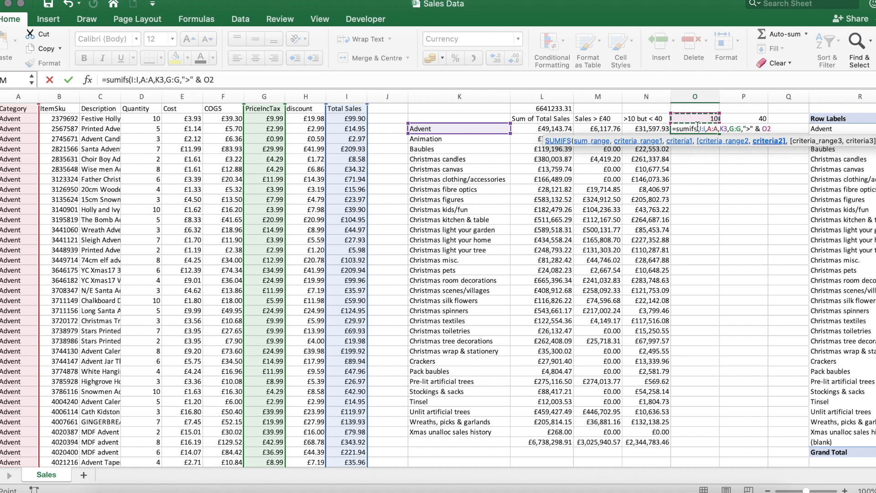
text(,)
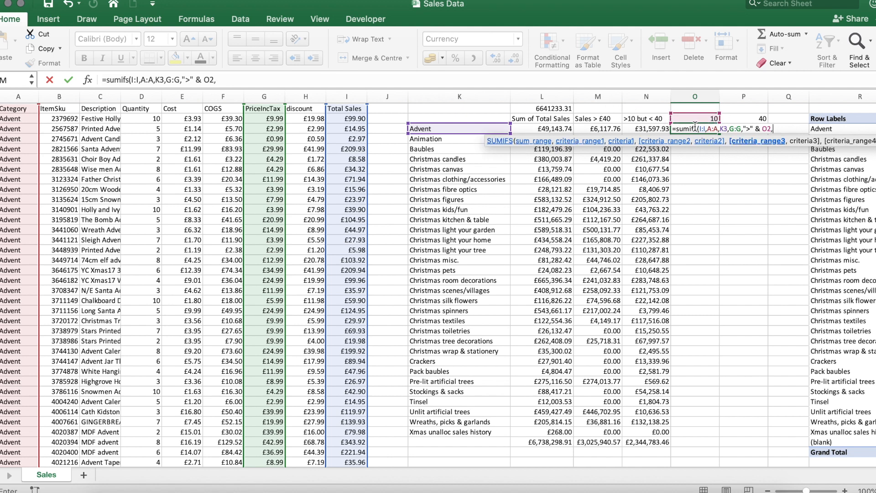
click(264, 97)
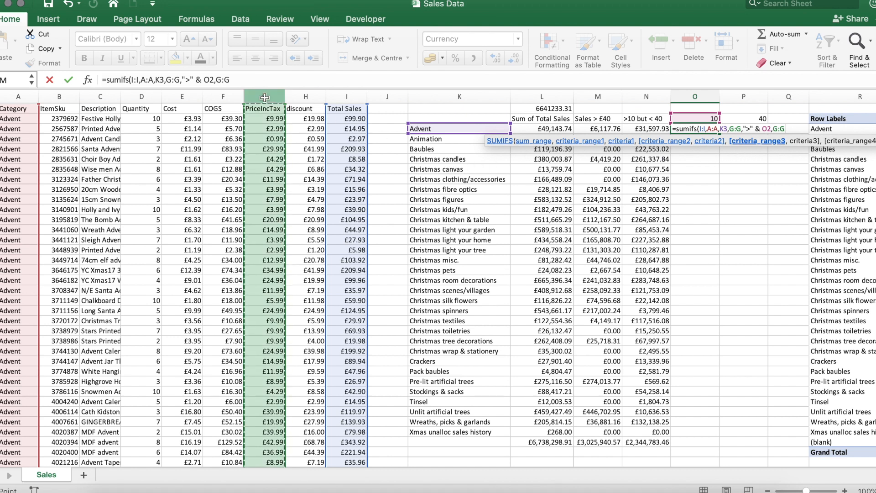
text(,"<" &)
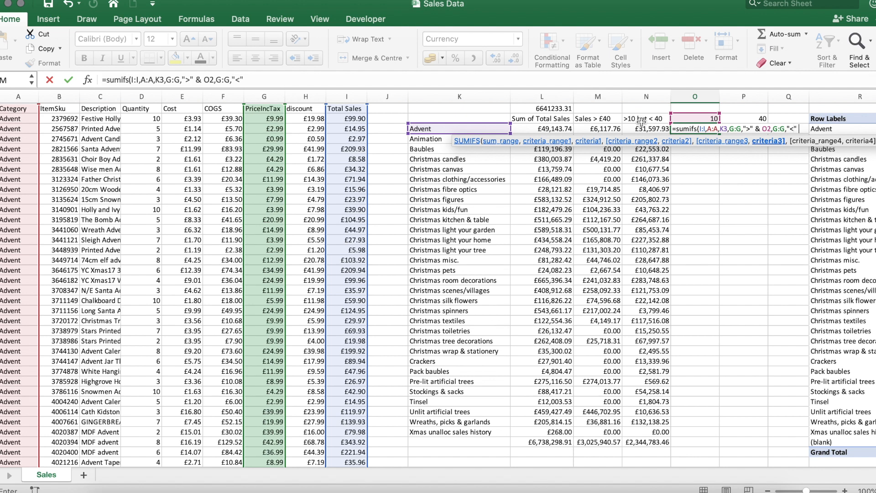
click(752, 119)
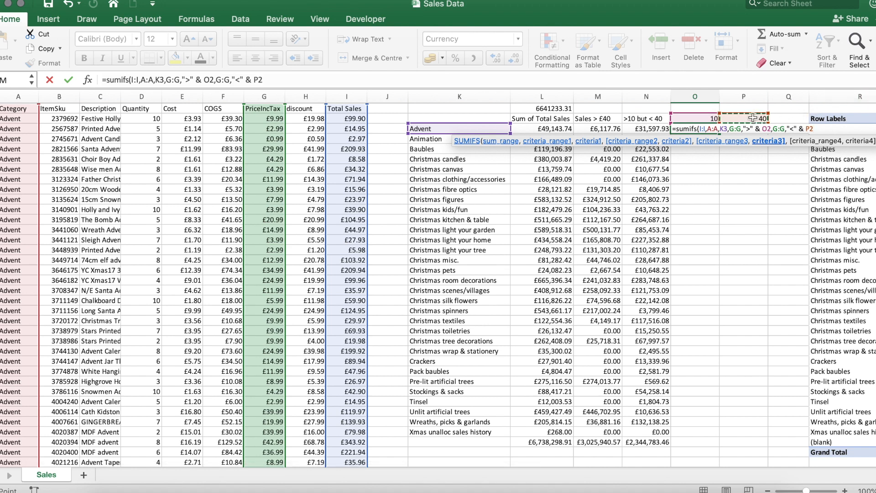
text())
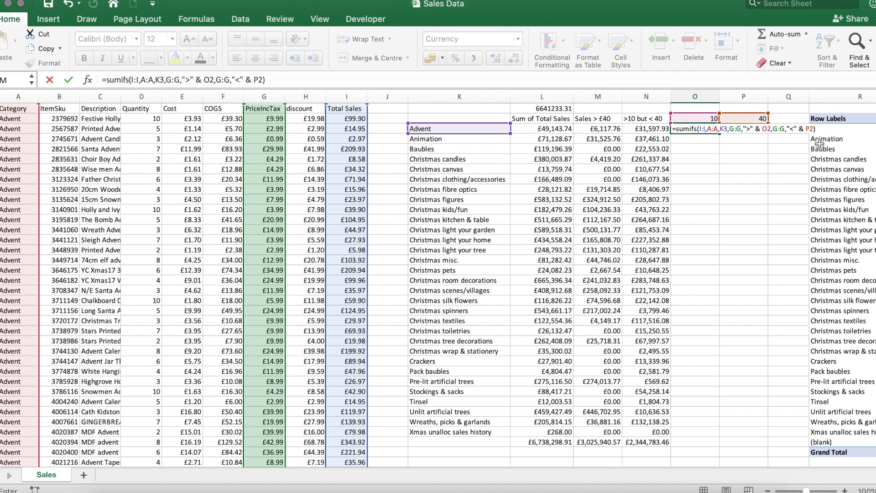
key(Return)
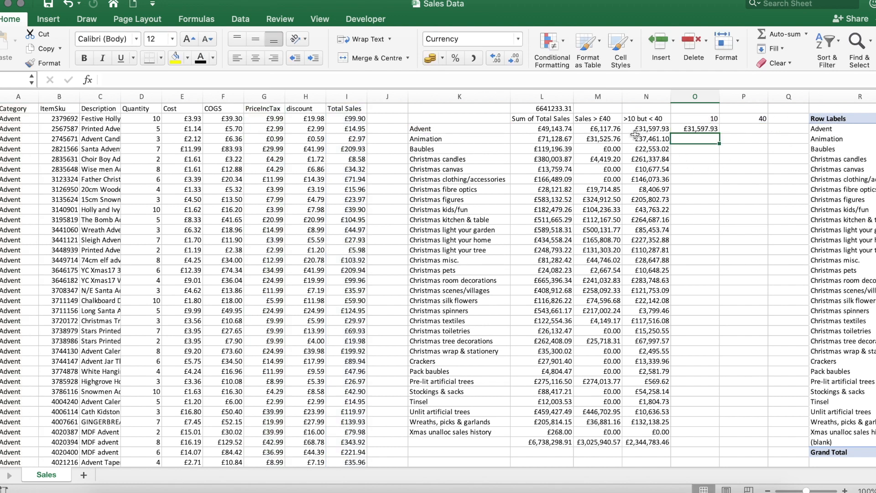
- Compare the Advent results in N3 and O3, and examine how the O3 formula refers to the limits in O2 and P2
click(645, 130)
click(706, 118)
click(731, 119)
click(713, 119)
click(732, 119)
click(710, 120)
click(691, 130)
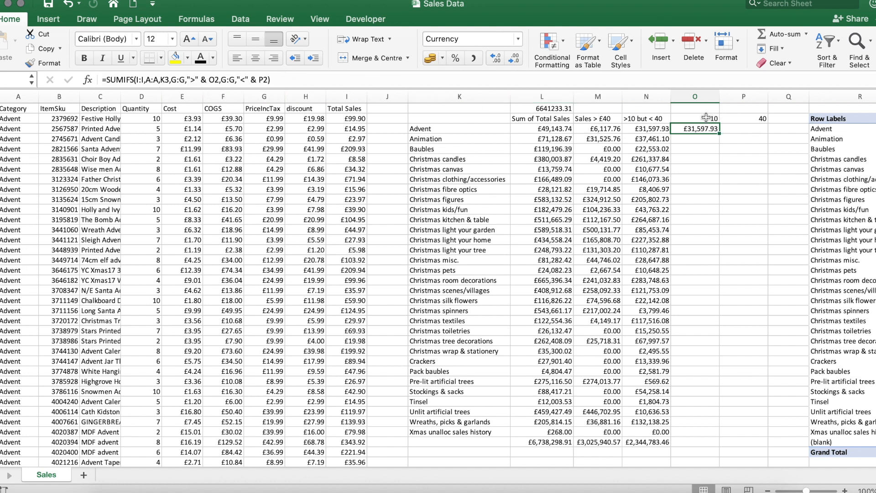
click(209, 81)
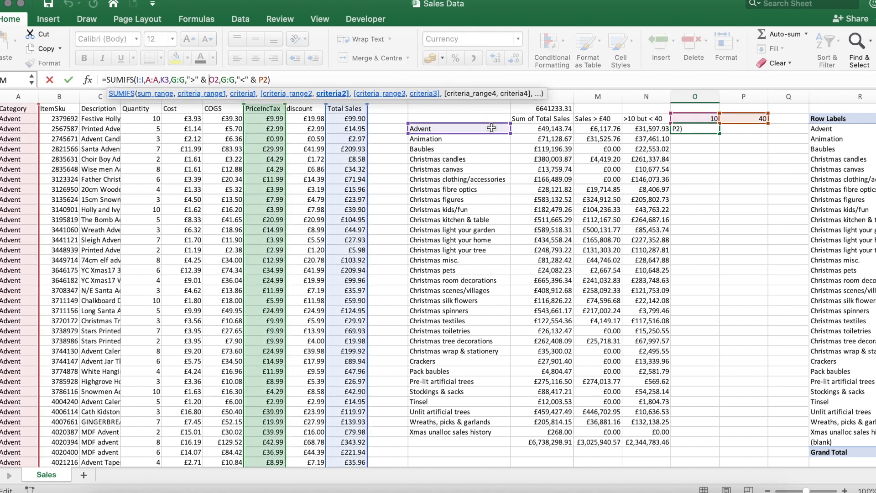
key(Return)
- Change the price limits to 15 in cell O2 and 30 in cell P2
key(Up)
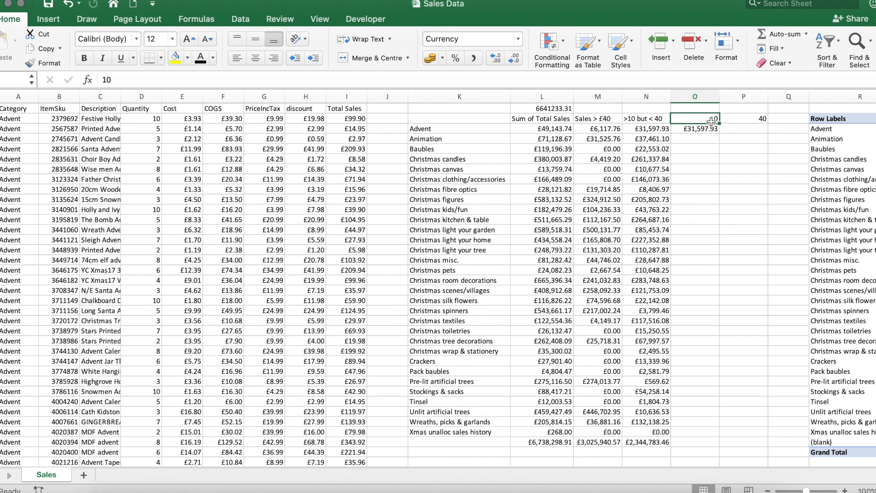
text(1)
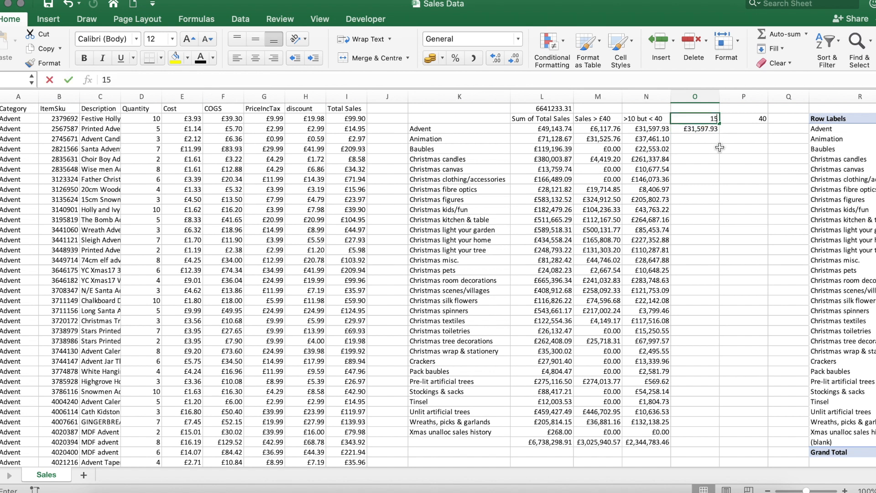
key(Return)
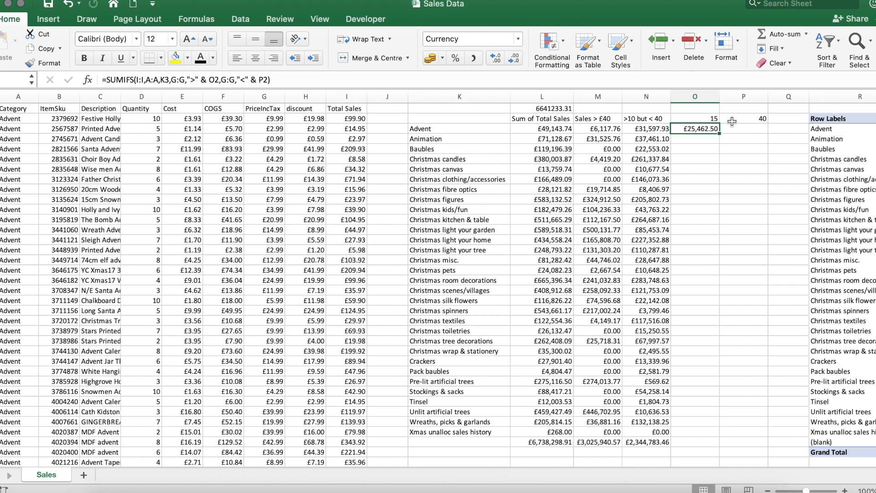
click(731, 121)
text(3)
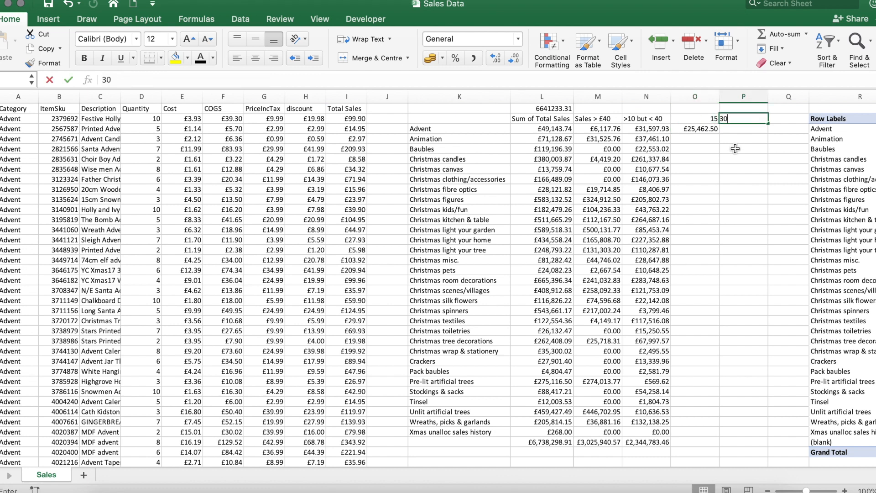
text(0)
key(Return)
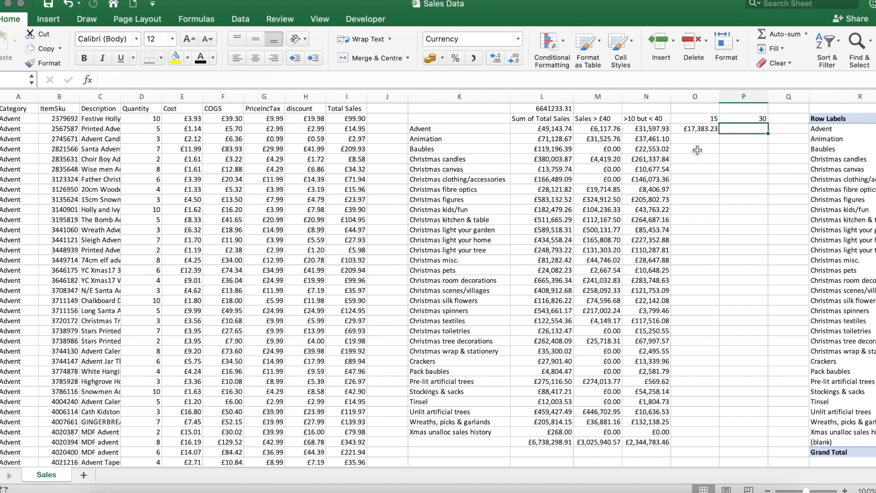
- Anchor the references in the O3 SUMIFS formula as $K3, $O$2 and $P$2
click(708, 129)
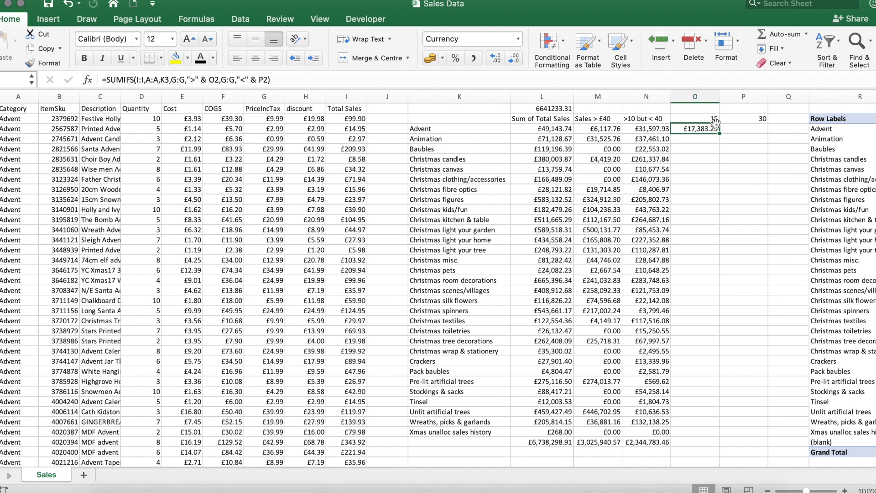
click(217, 82)
text($)
click(269, 80)
text($P)
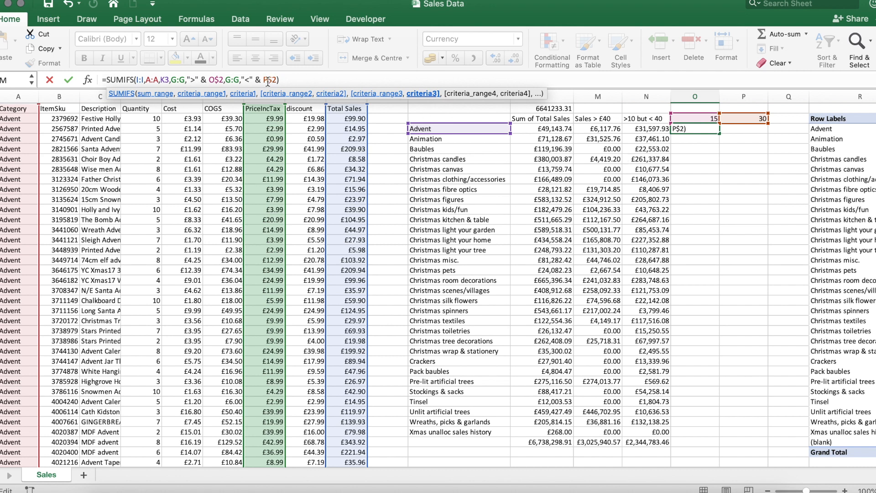
text($)
click(210, 80)
text($)
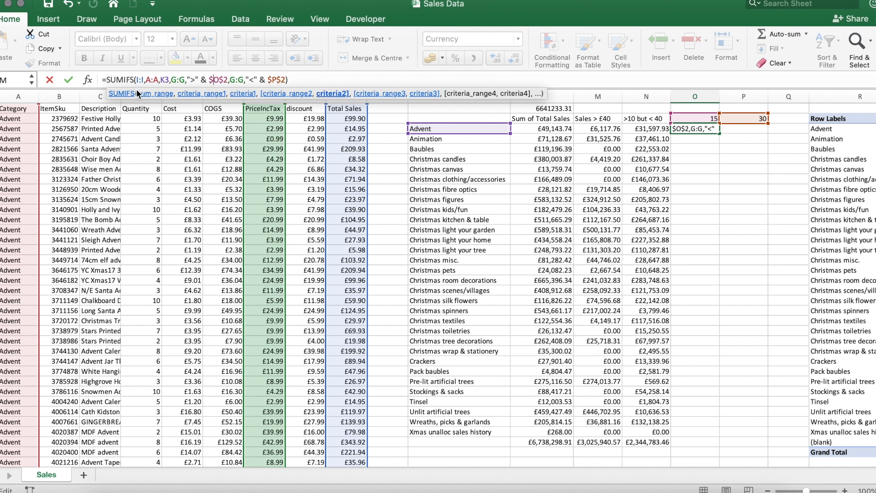
click(162, 79)
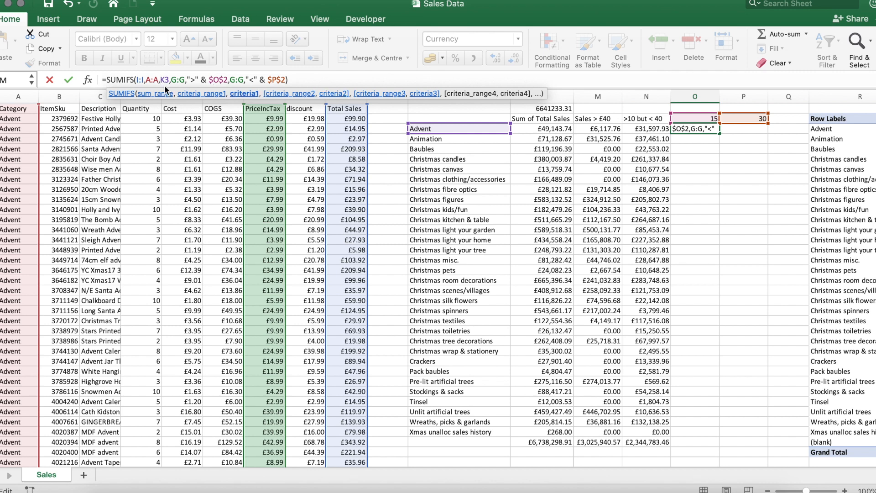
text($)
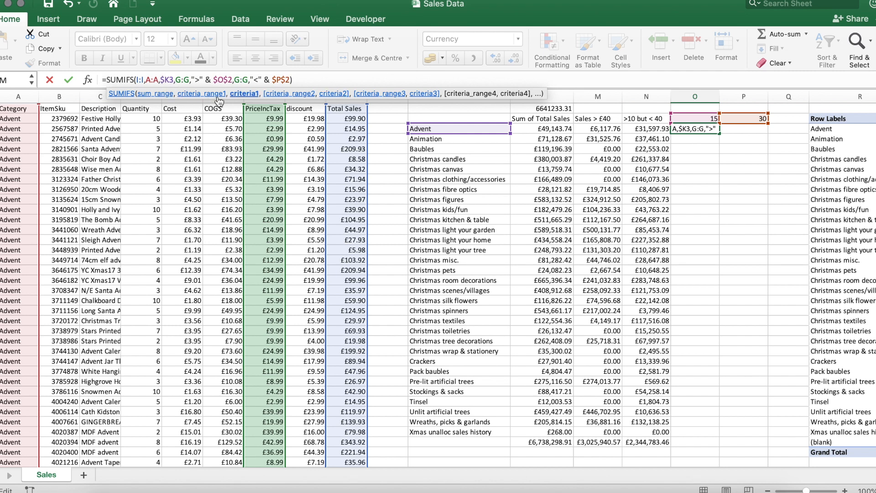
key(Return)
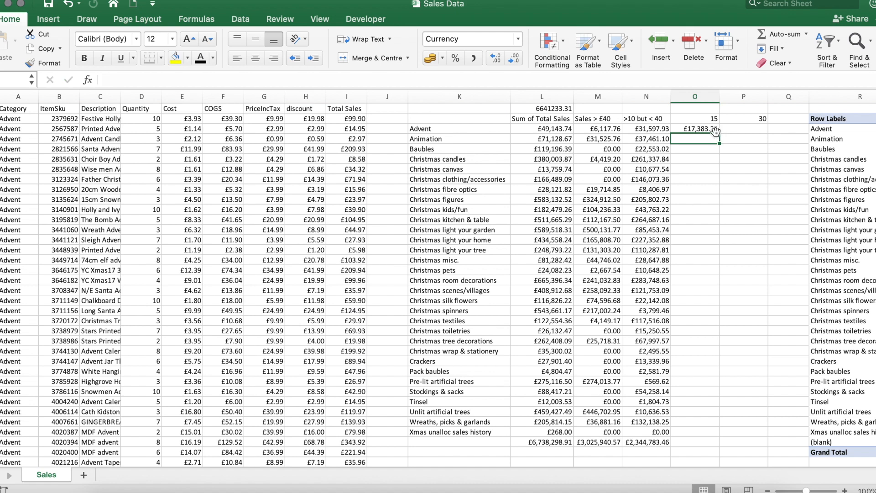
- Fill the O3 formula down through O33 for all remaining categories
click(715, 133)
drag(719, 133, 710, 437)
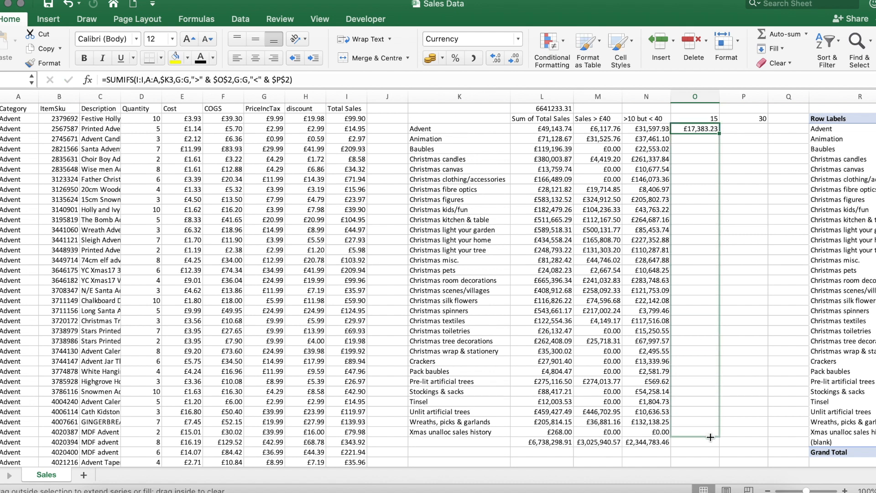
drag(710, 437, 710, 437)
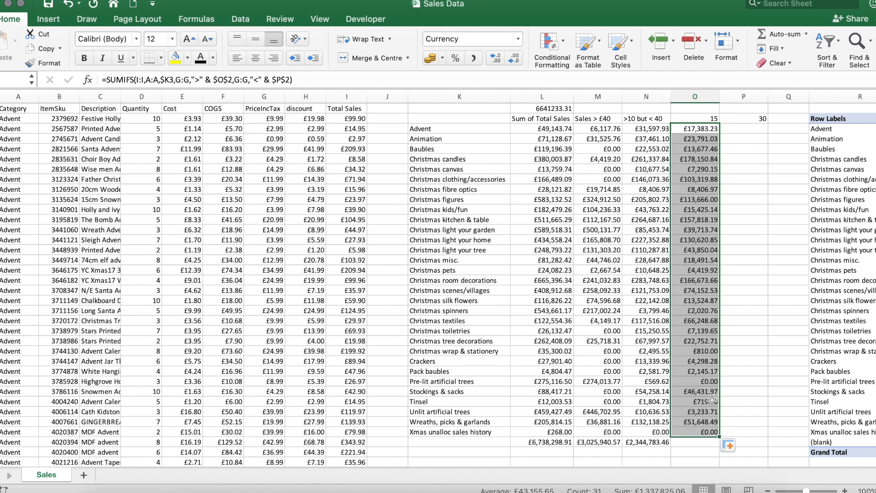
- Set the lower price limit in cell O2 to 10
click(709, 120)
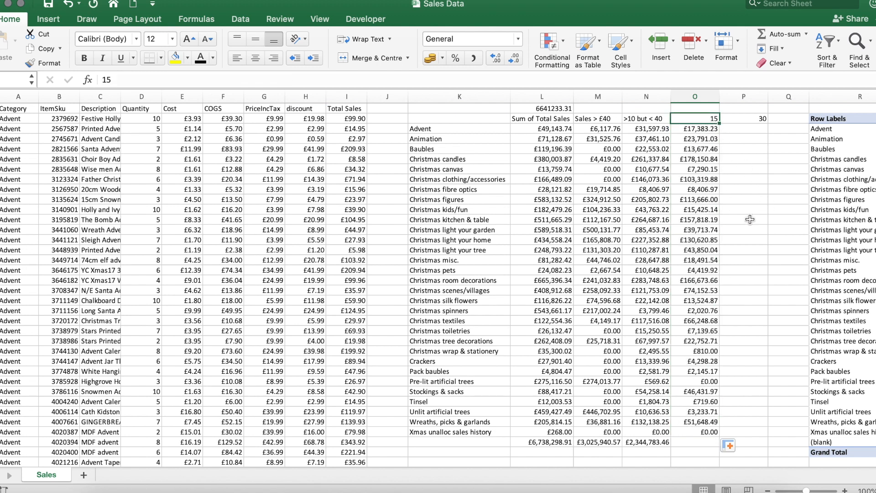
text(10)
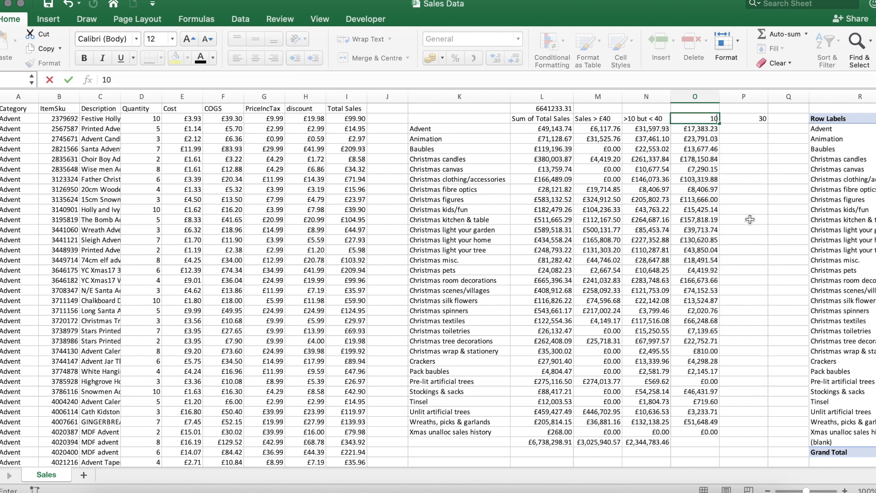
key(Return)
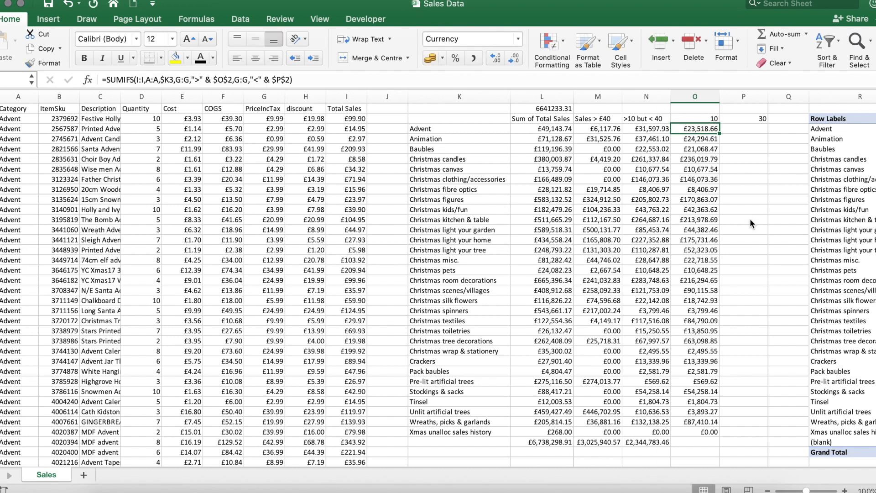
- Total the category results in cell O34 with =SUM(O3:O33), leaving out the price limit in O2
click(687, 441)
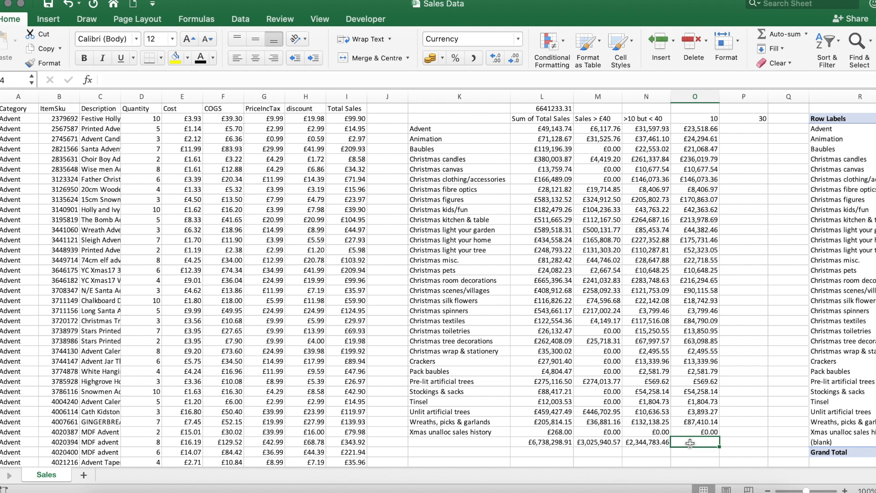
click(798, 29)
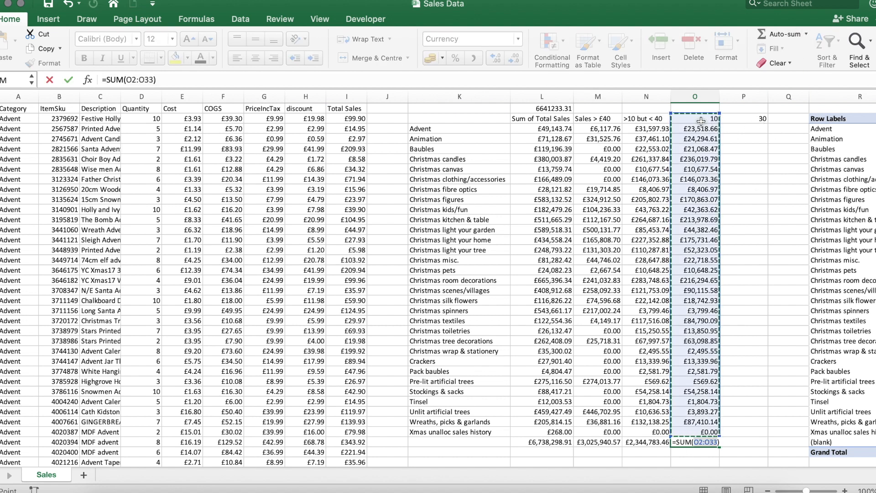
drag(701, 129, 698, 431)
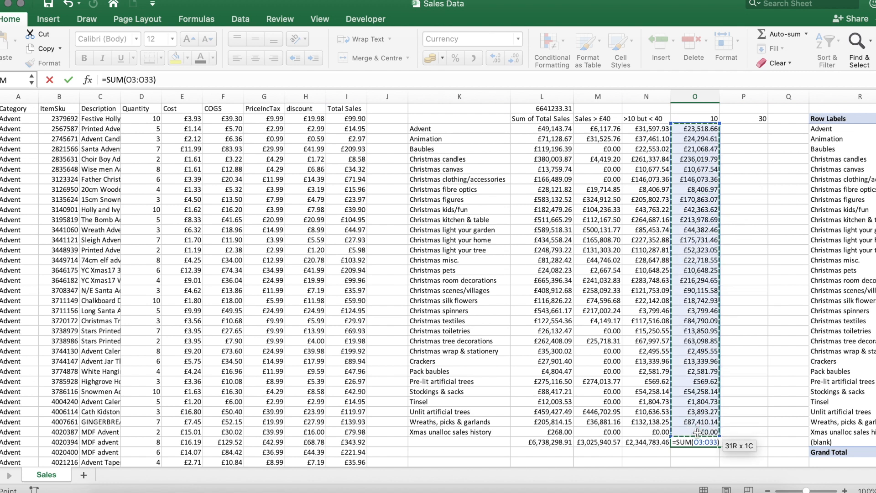
key(Return)
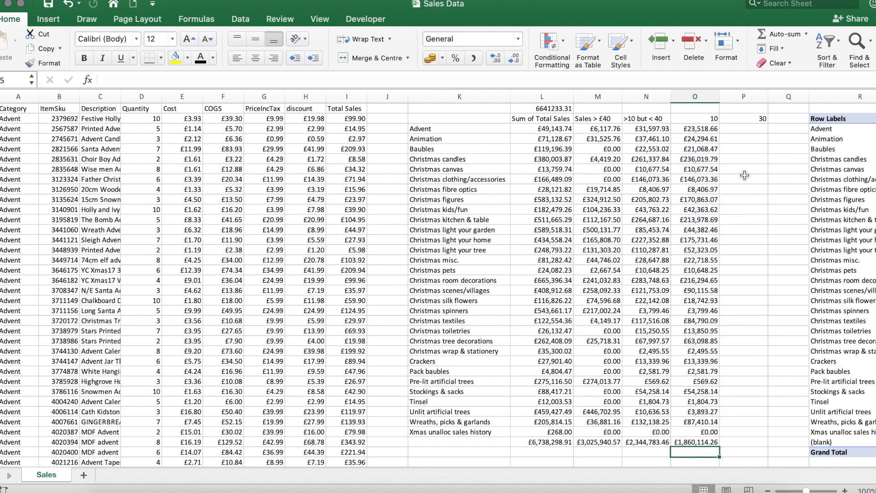
click(750, 149)
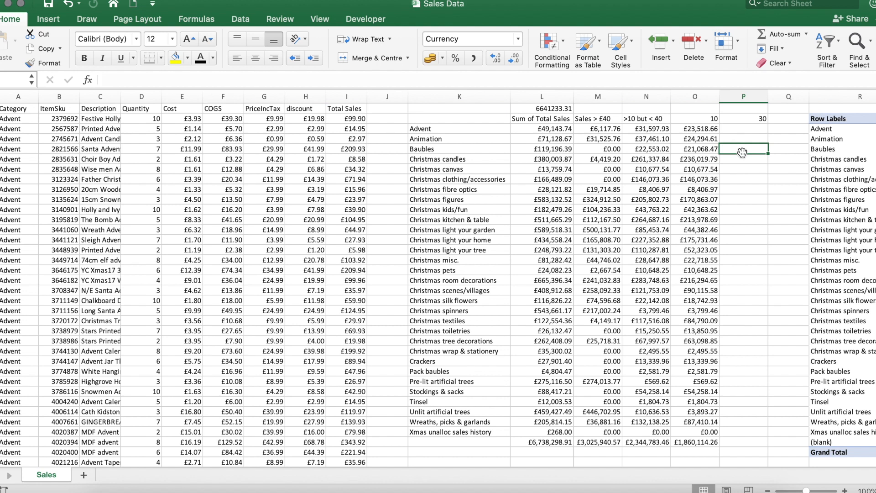
click(743, 129)
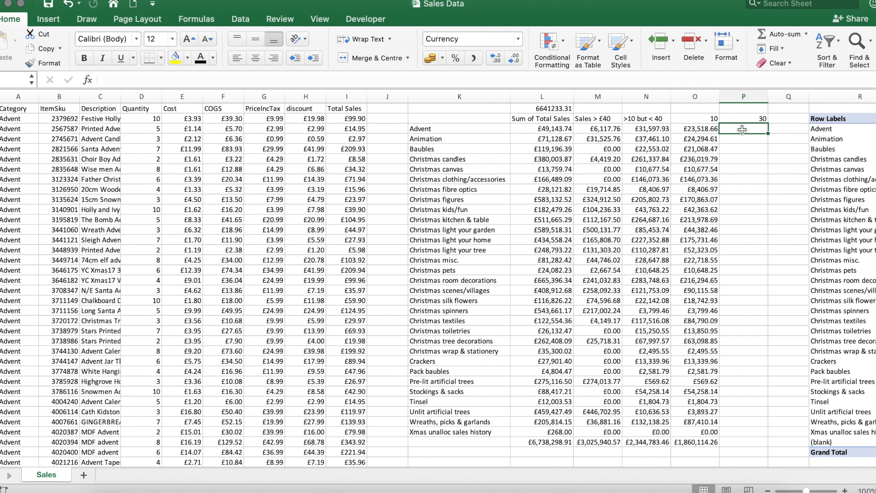